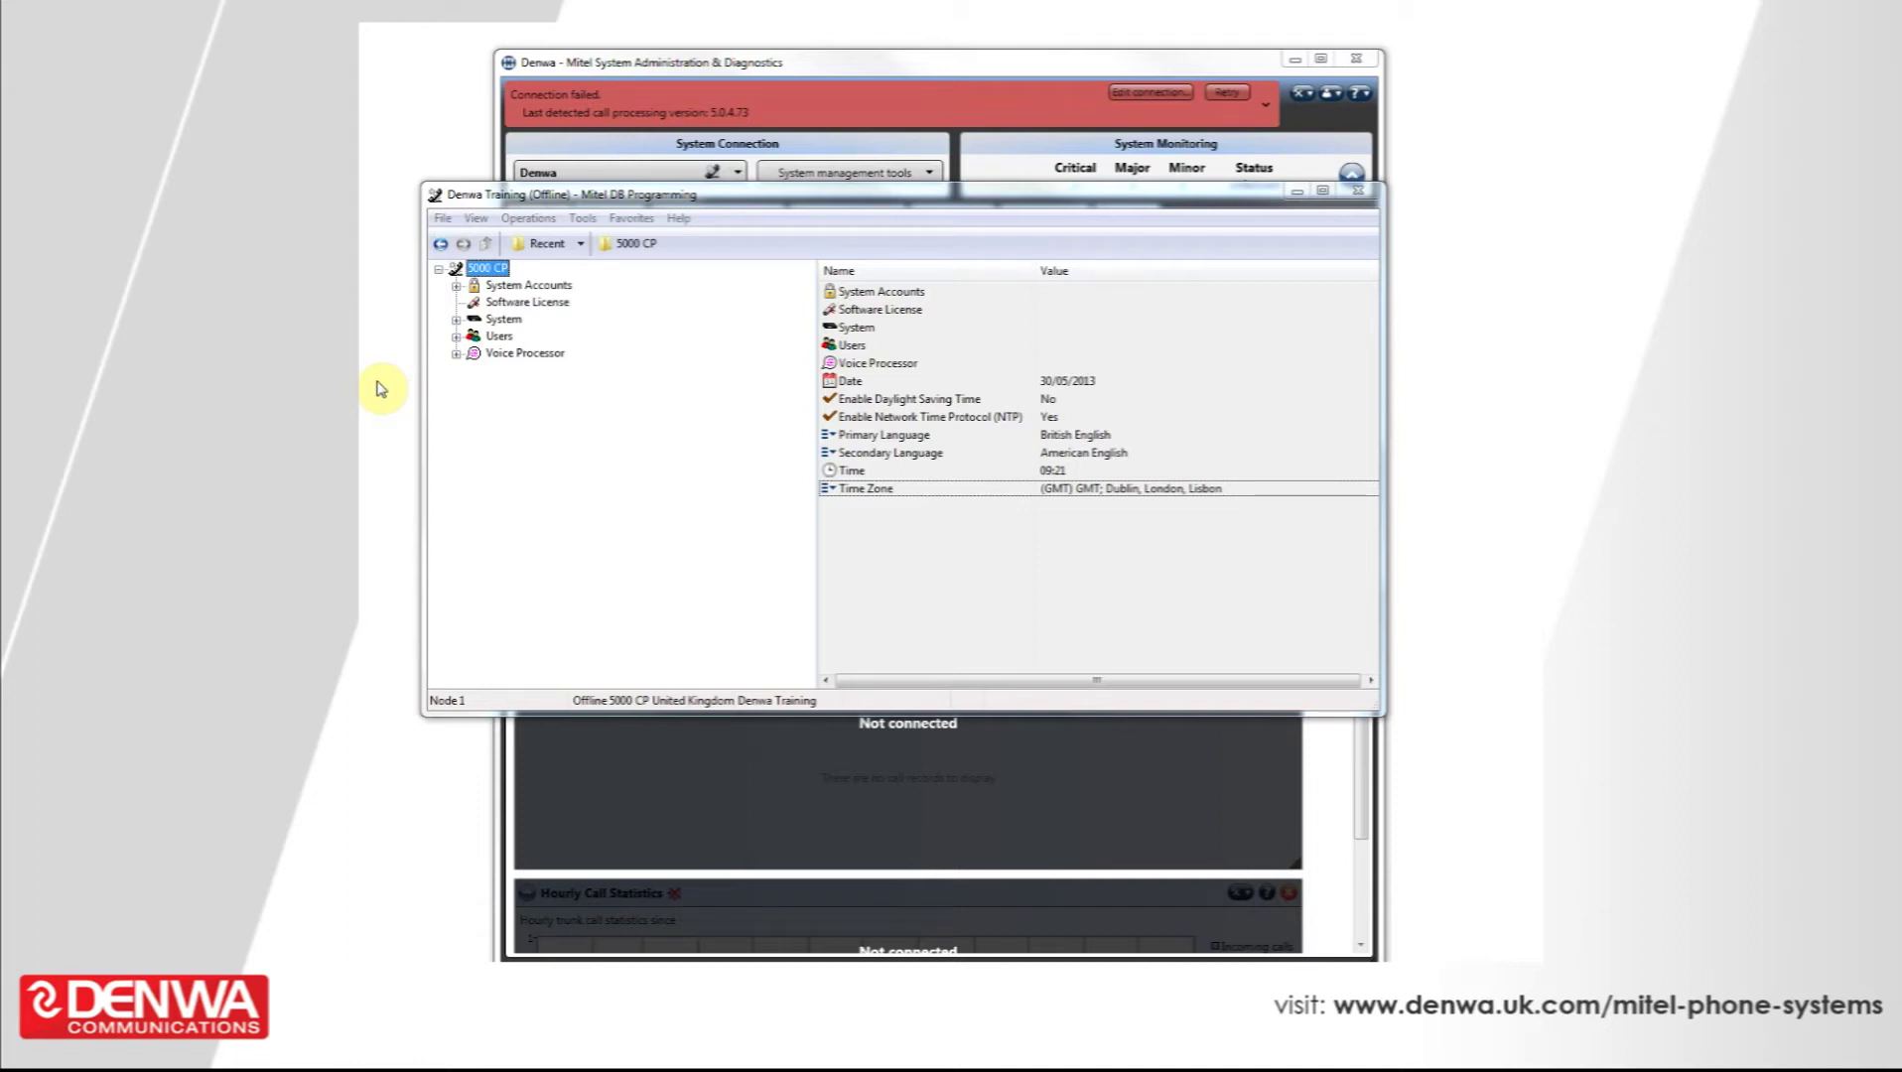
# Expand System > Devices and Feature Codes to list phones 10220, 10221 and 1000
pyautogui.click(643, 476)
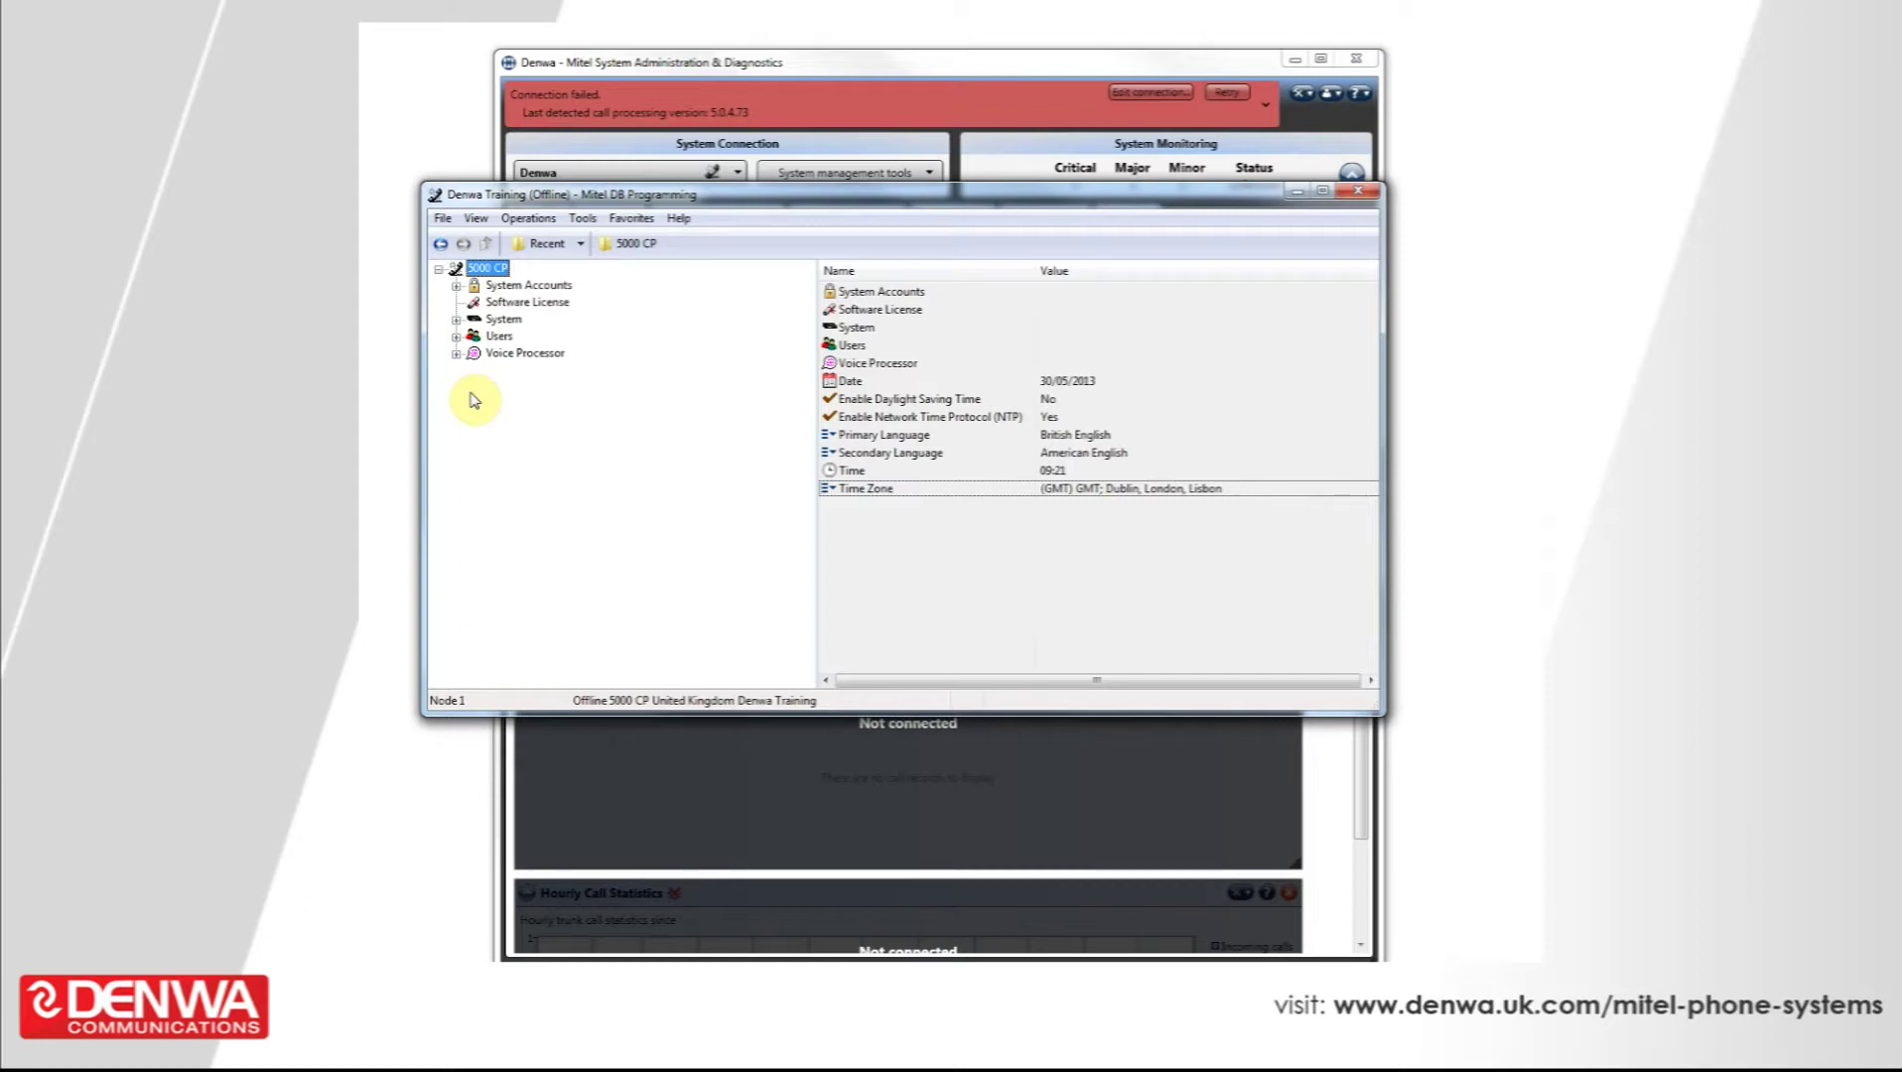
pyautogui.click(457, 320)
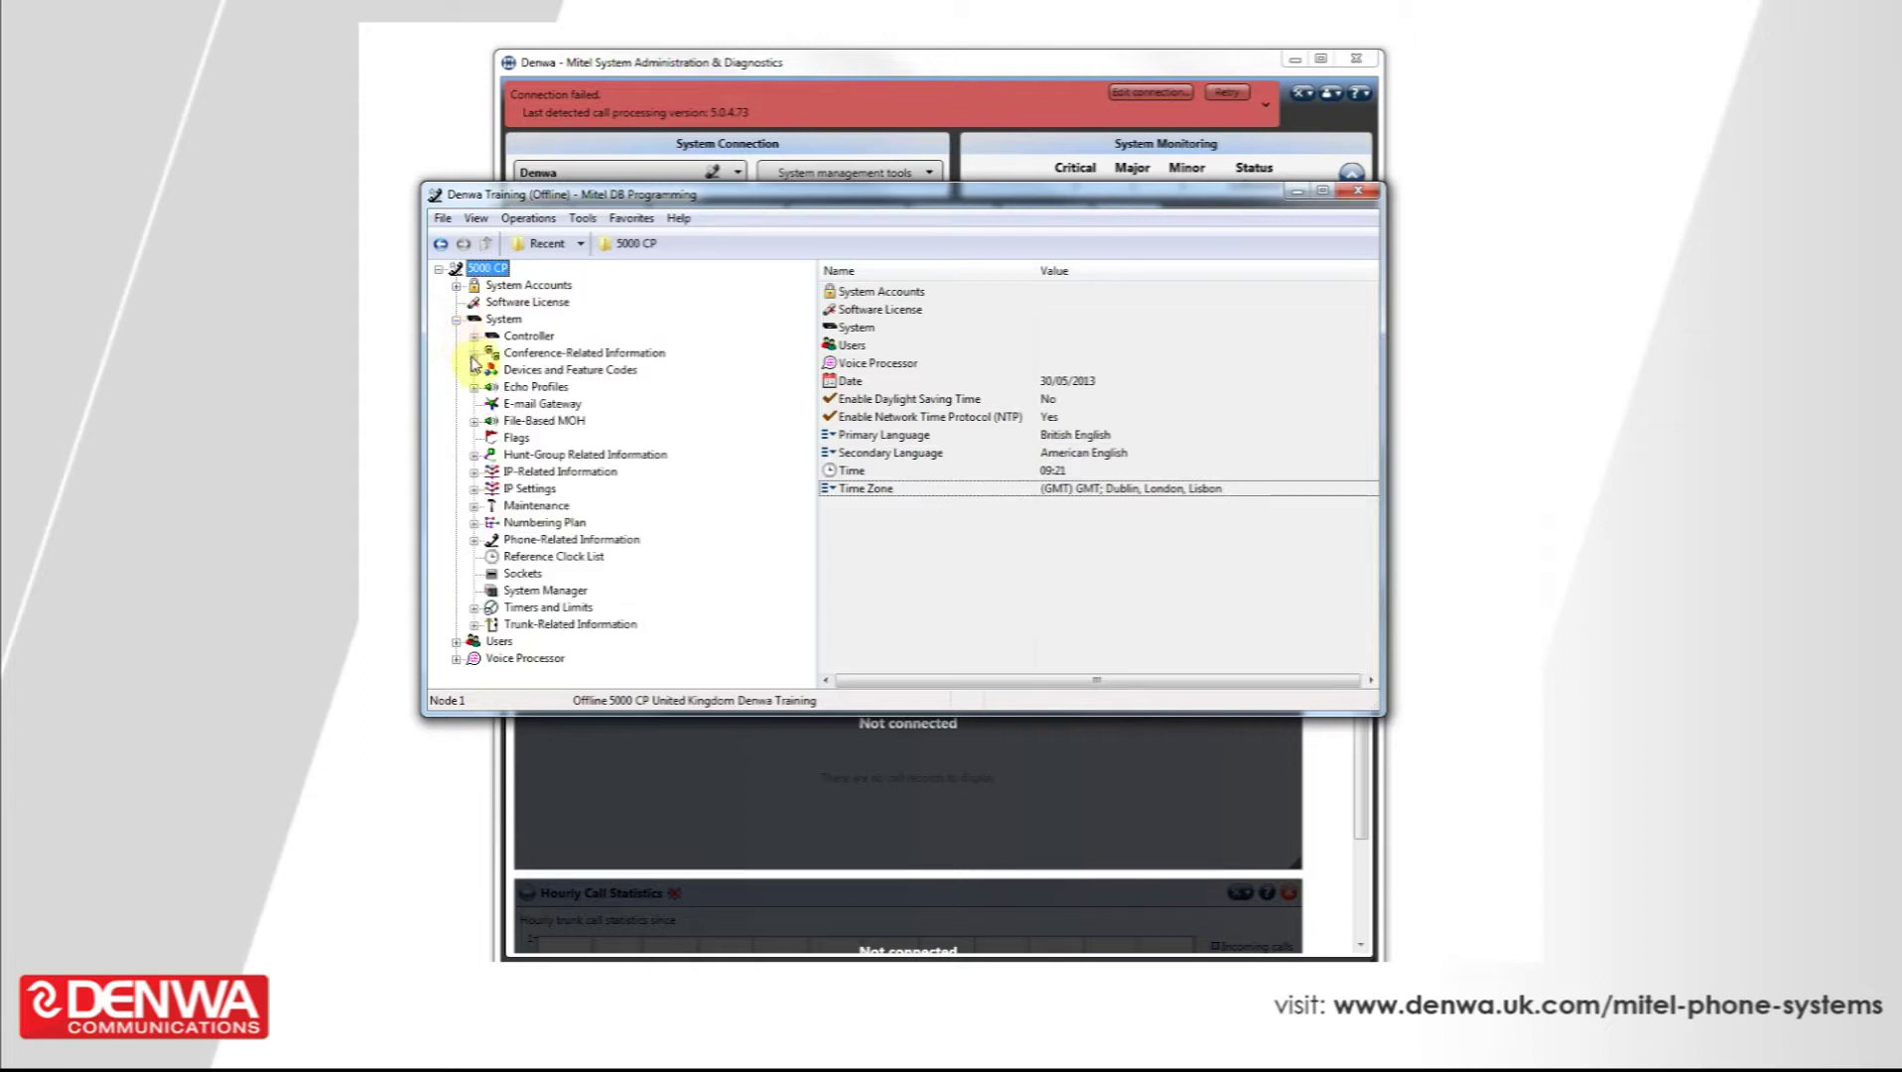
pyautogui.click(473, 369)
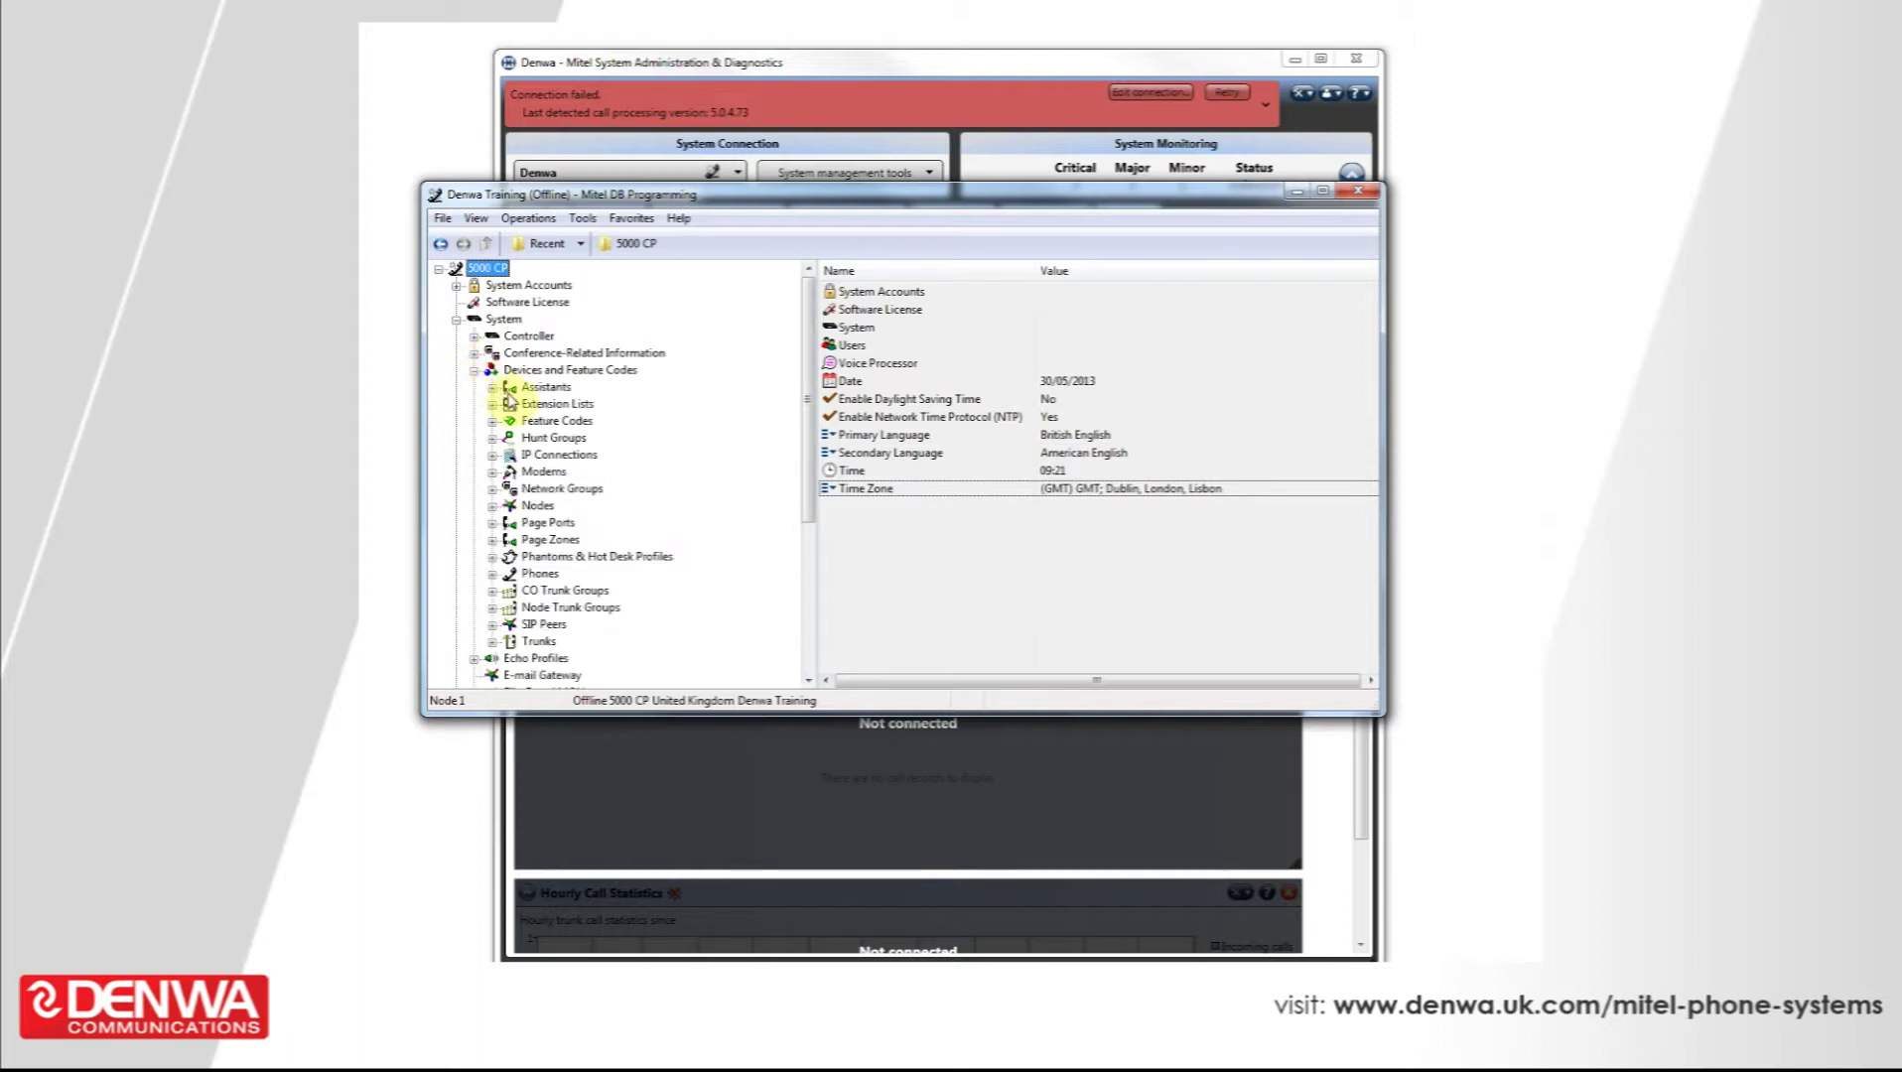
pyautogui.click(539, 573)
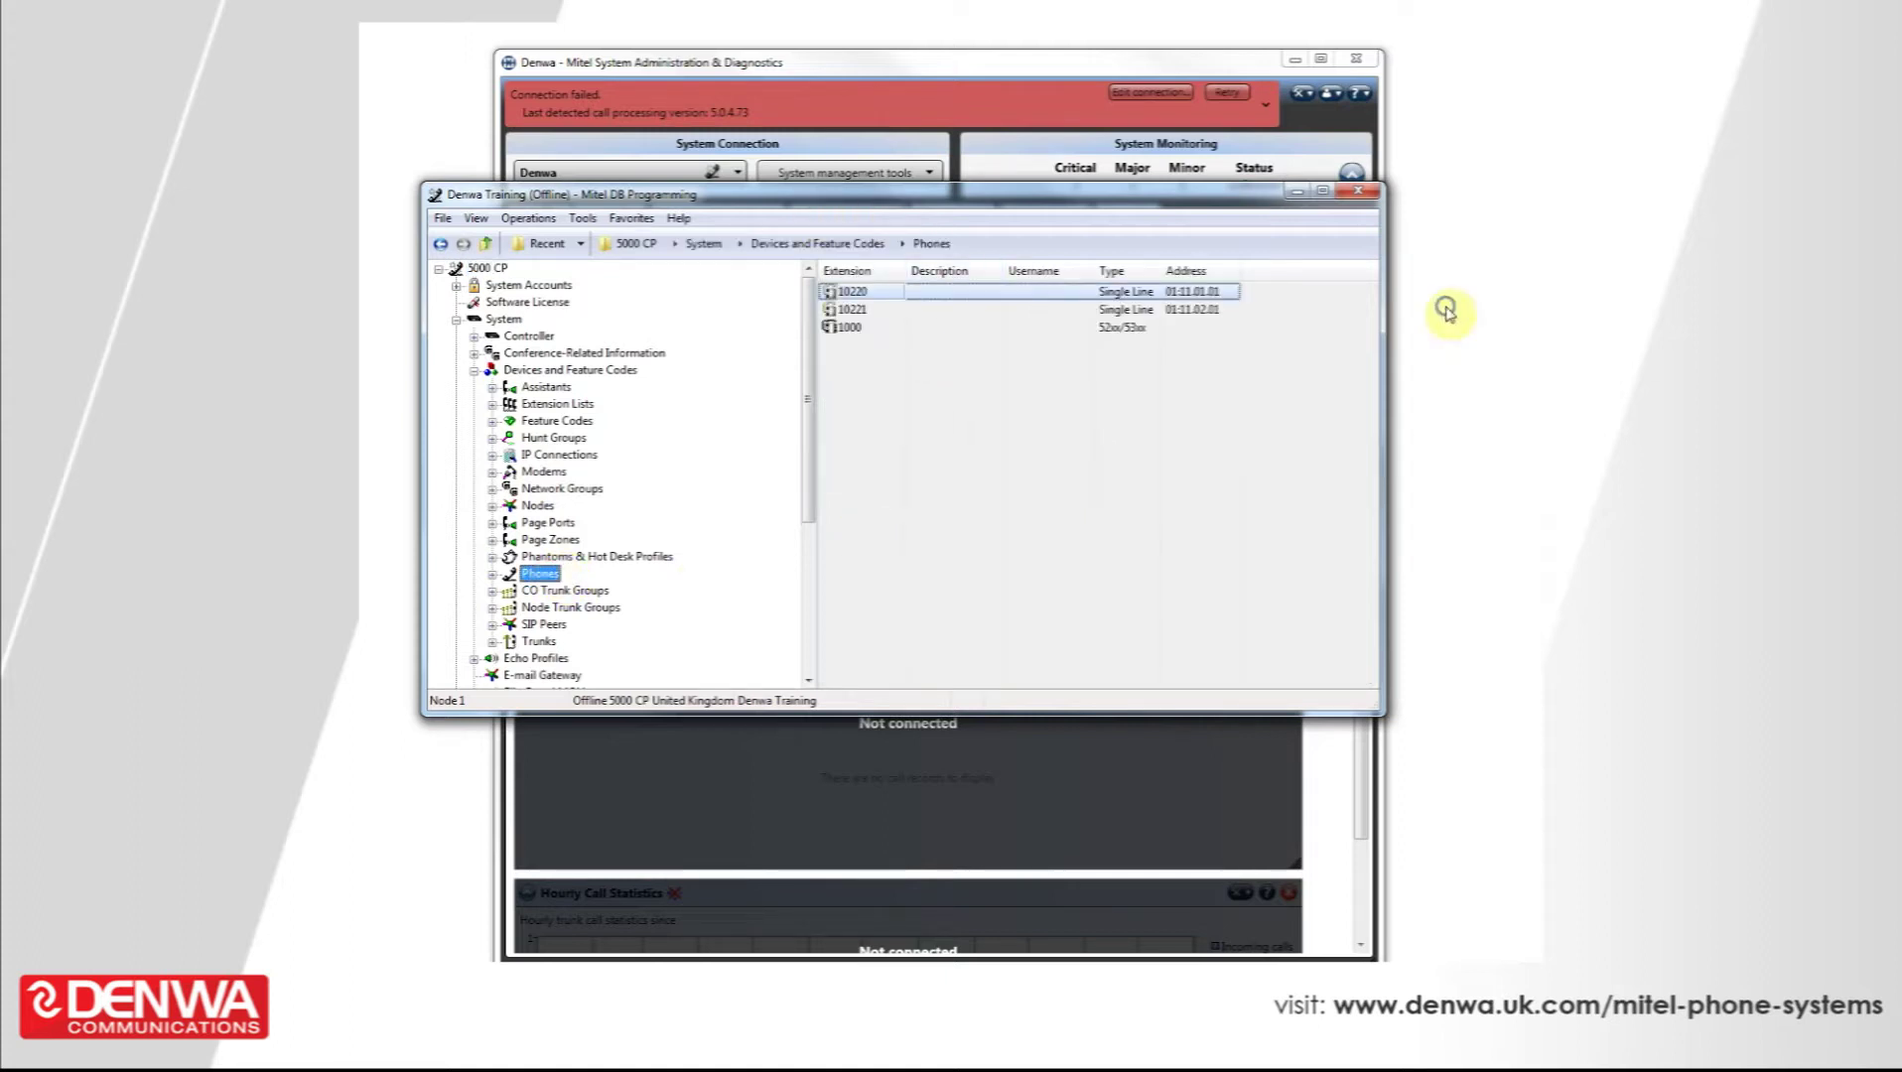
pyautogui.rightClick(1245, 515)
# Dismiss the desktop menu and bring up the Phones list context menu with 52xx/53xx highlighted
pyautogui.click(1019, 443)
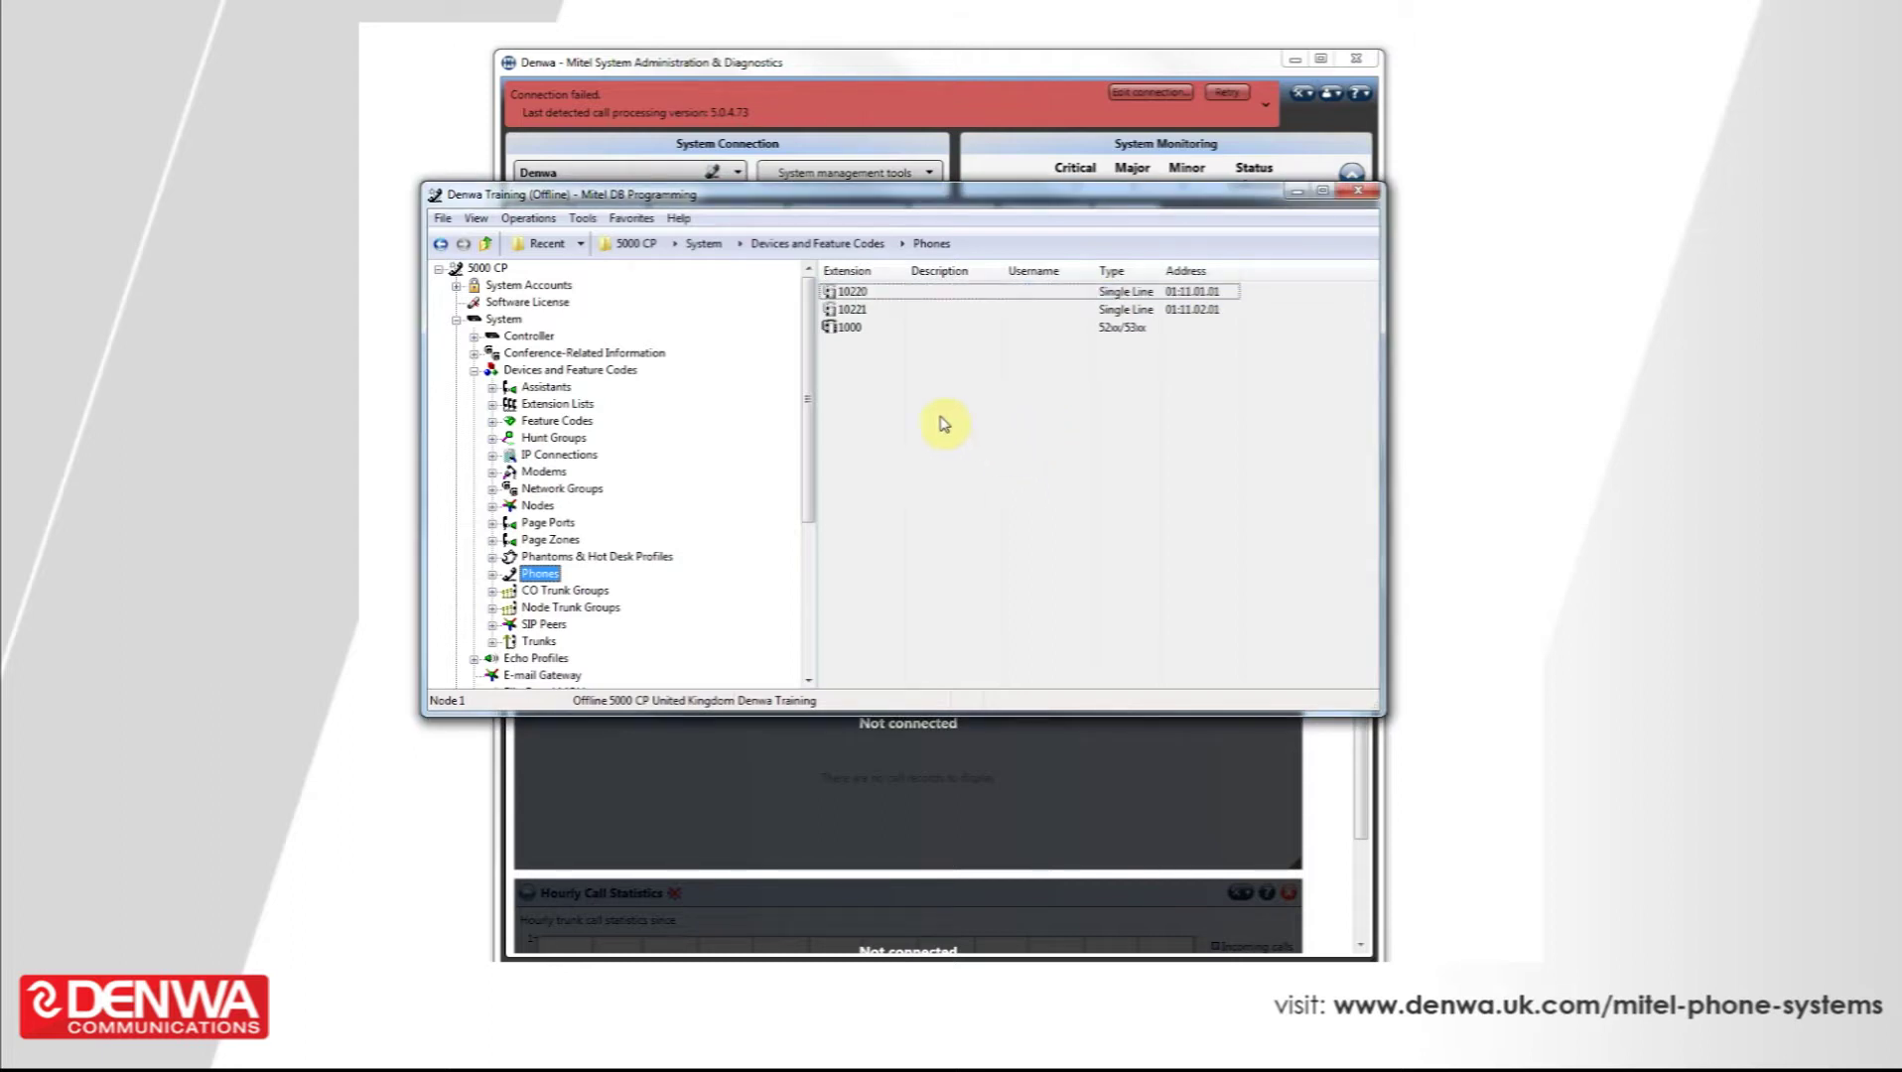
pyautogui.rightClick(875, 389)
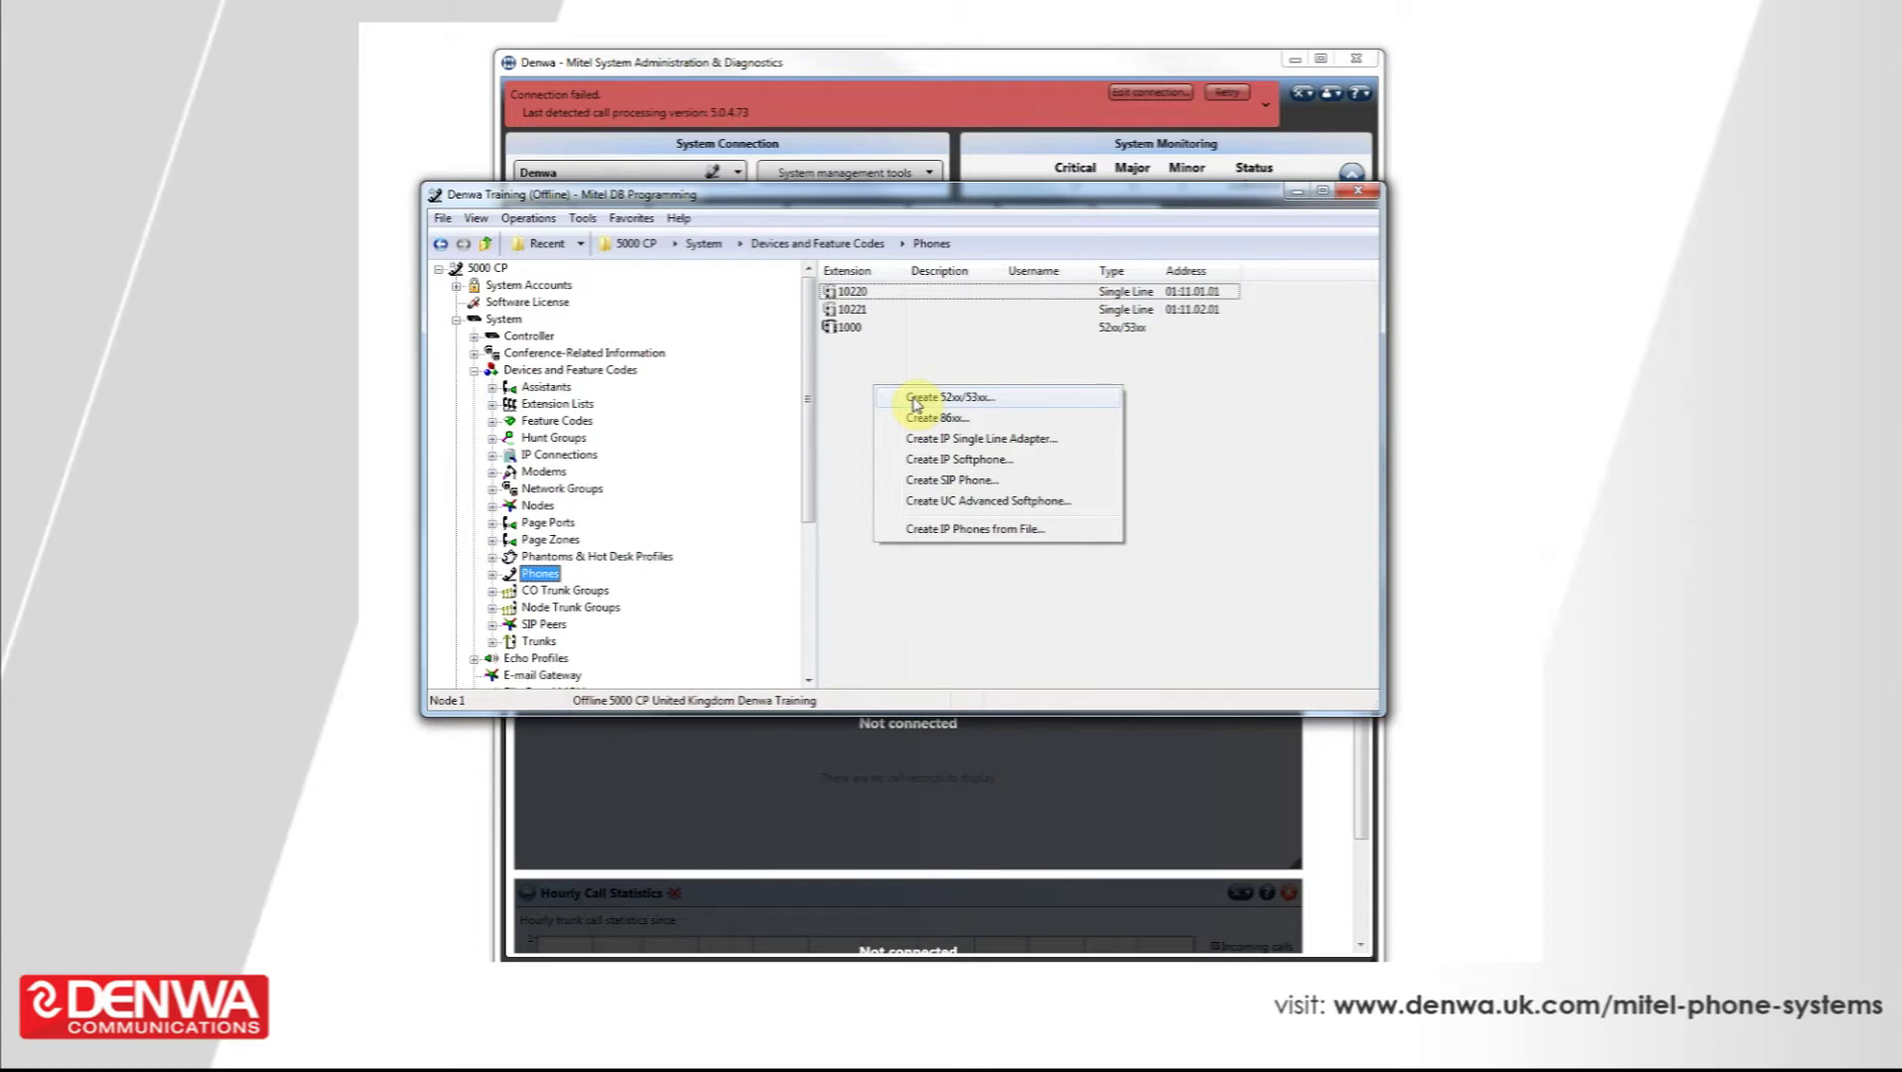
# Start Create 52xx/53xx Extension and select the proposed starting extension 1001
pyautogui.click(914, 401)
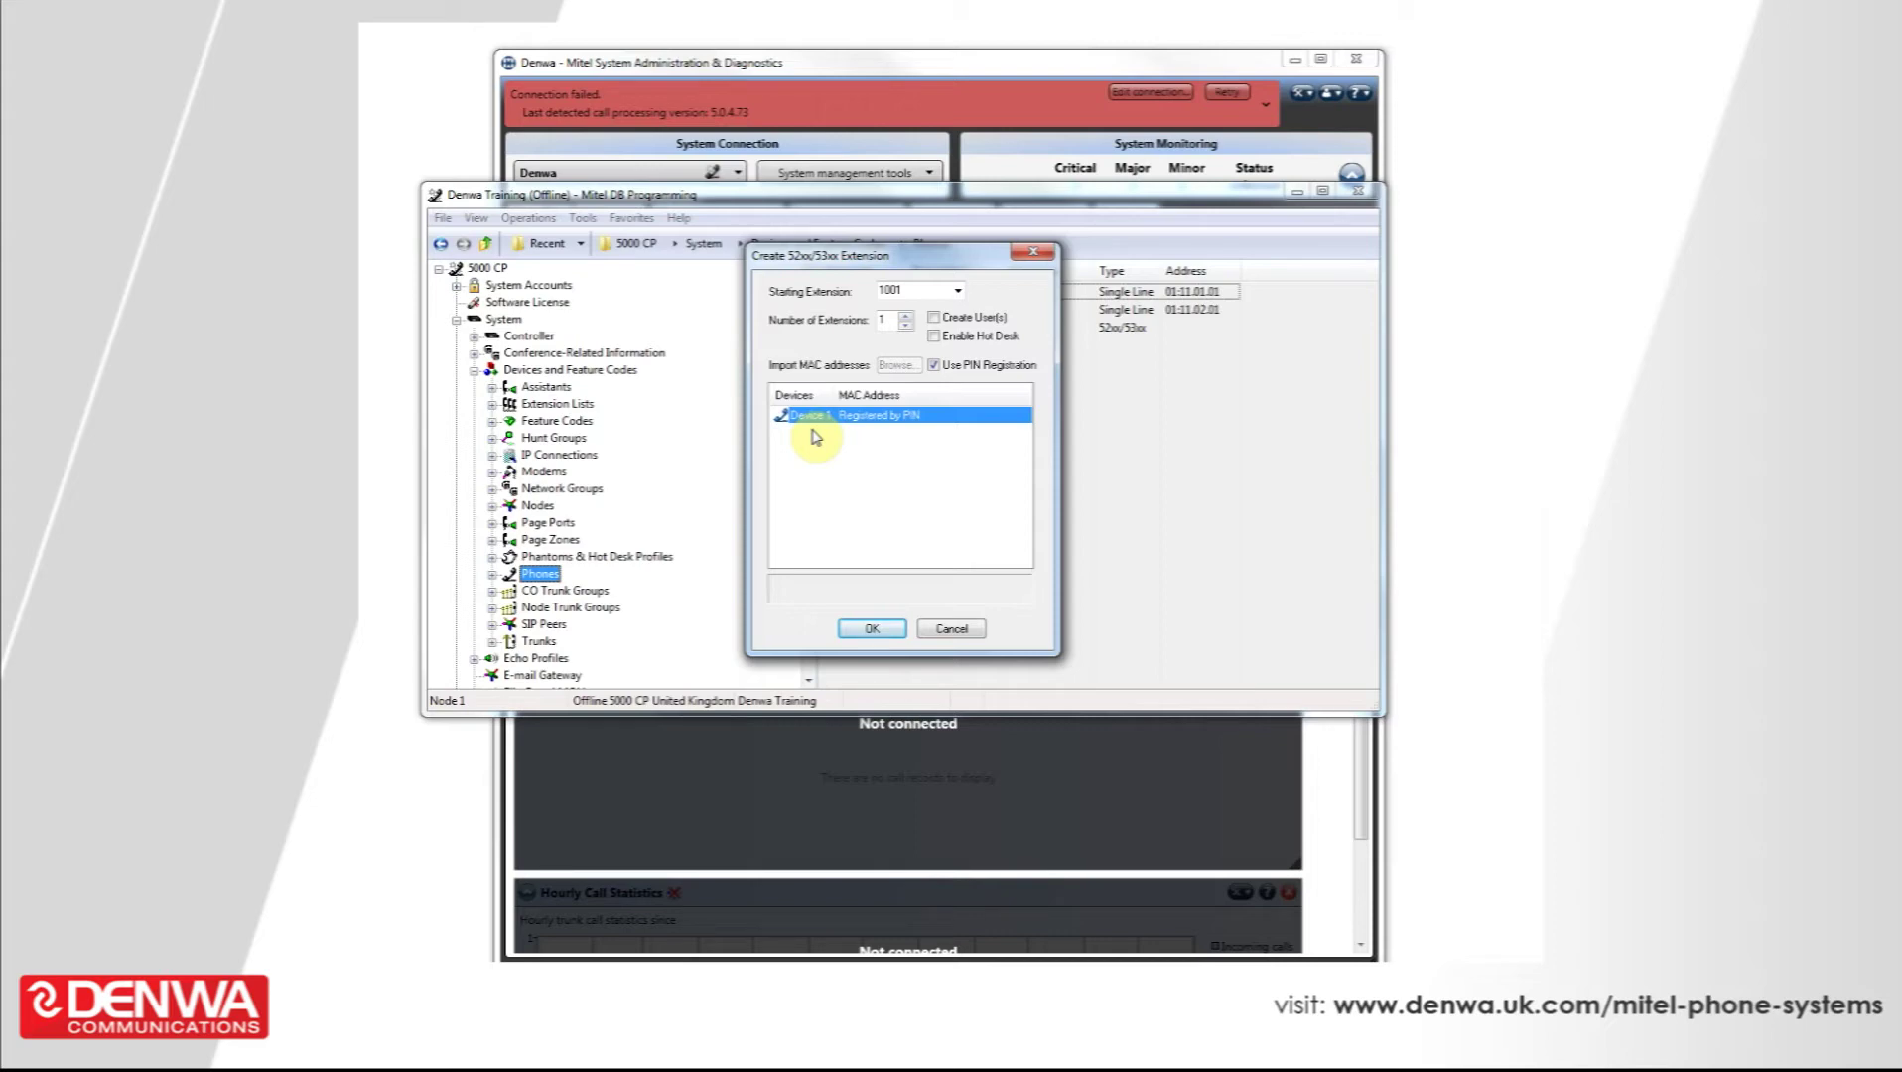
pyautogui.doubleClick(926, 291)
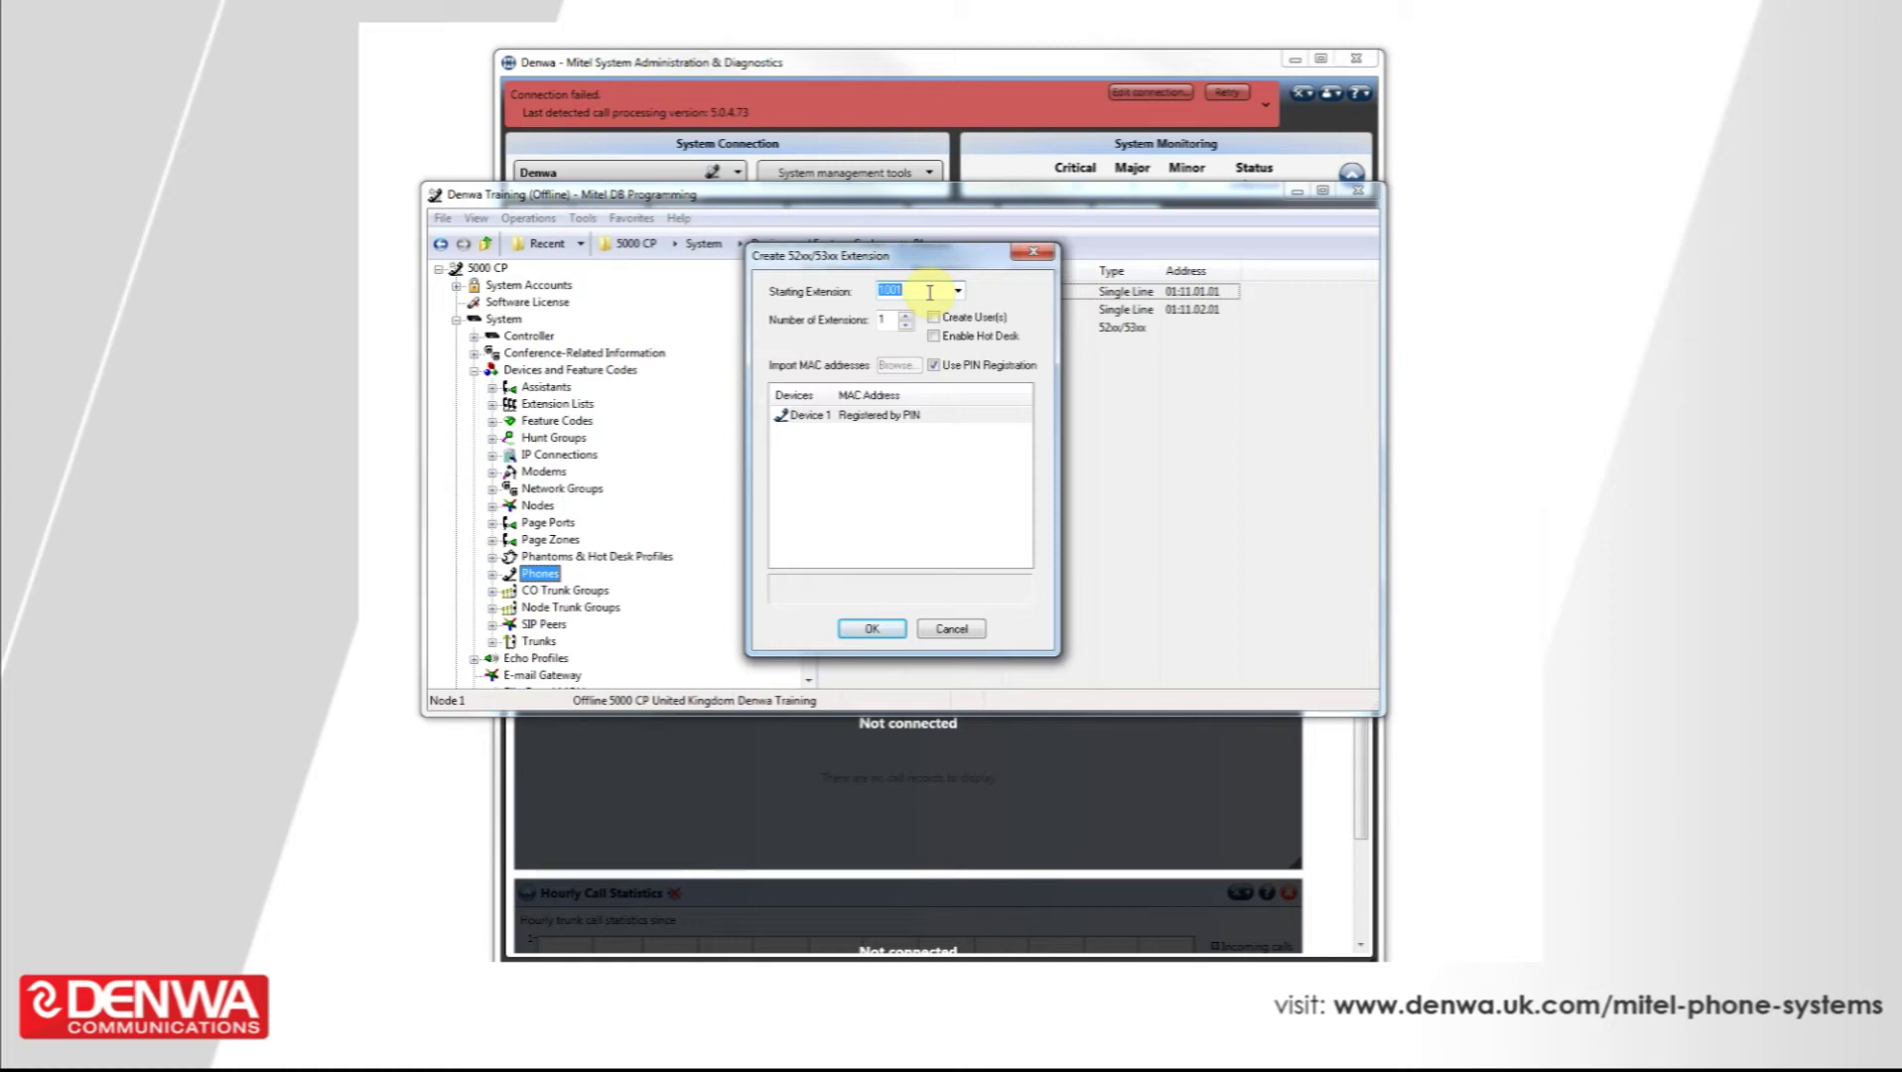
pyautogui.write('2')
pyautogui.write('00')
# Create a single 52xx/53xx extension numbered 200, keeping Number of Extensions at 1
pyautogui.click(905, 315)
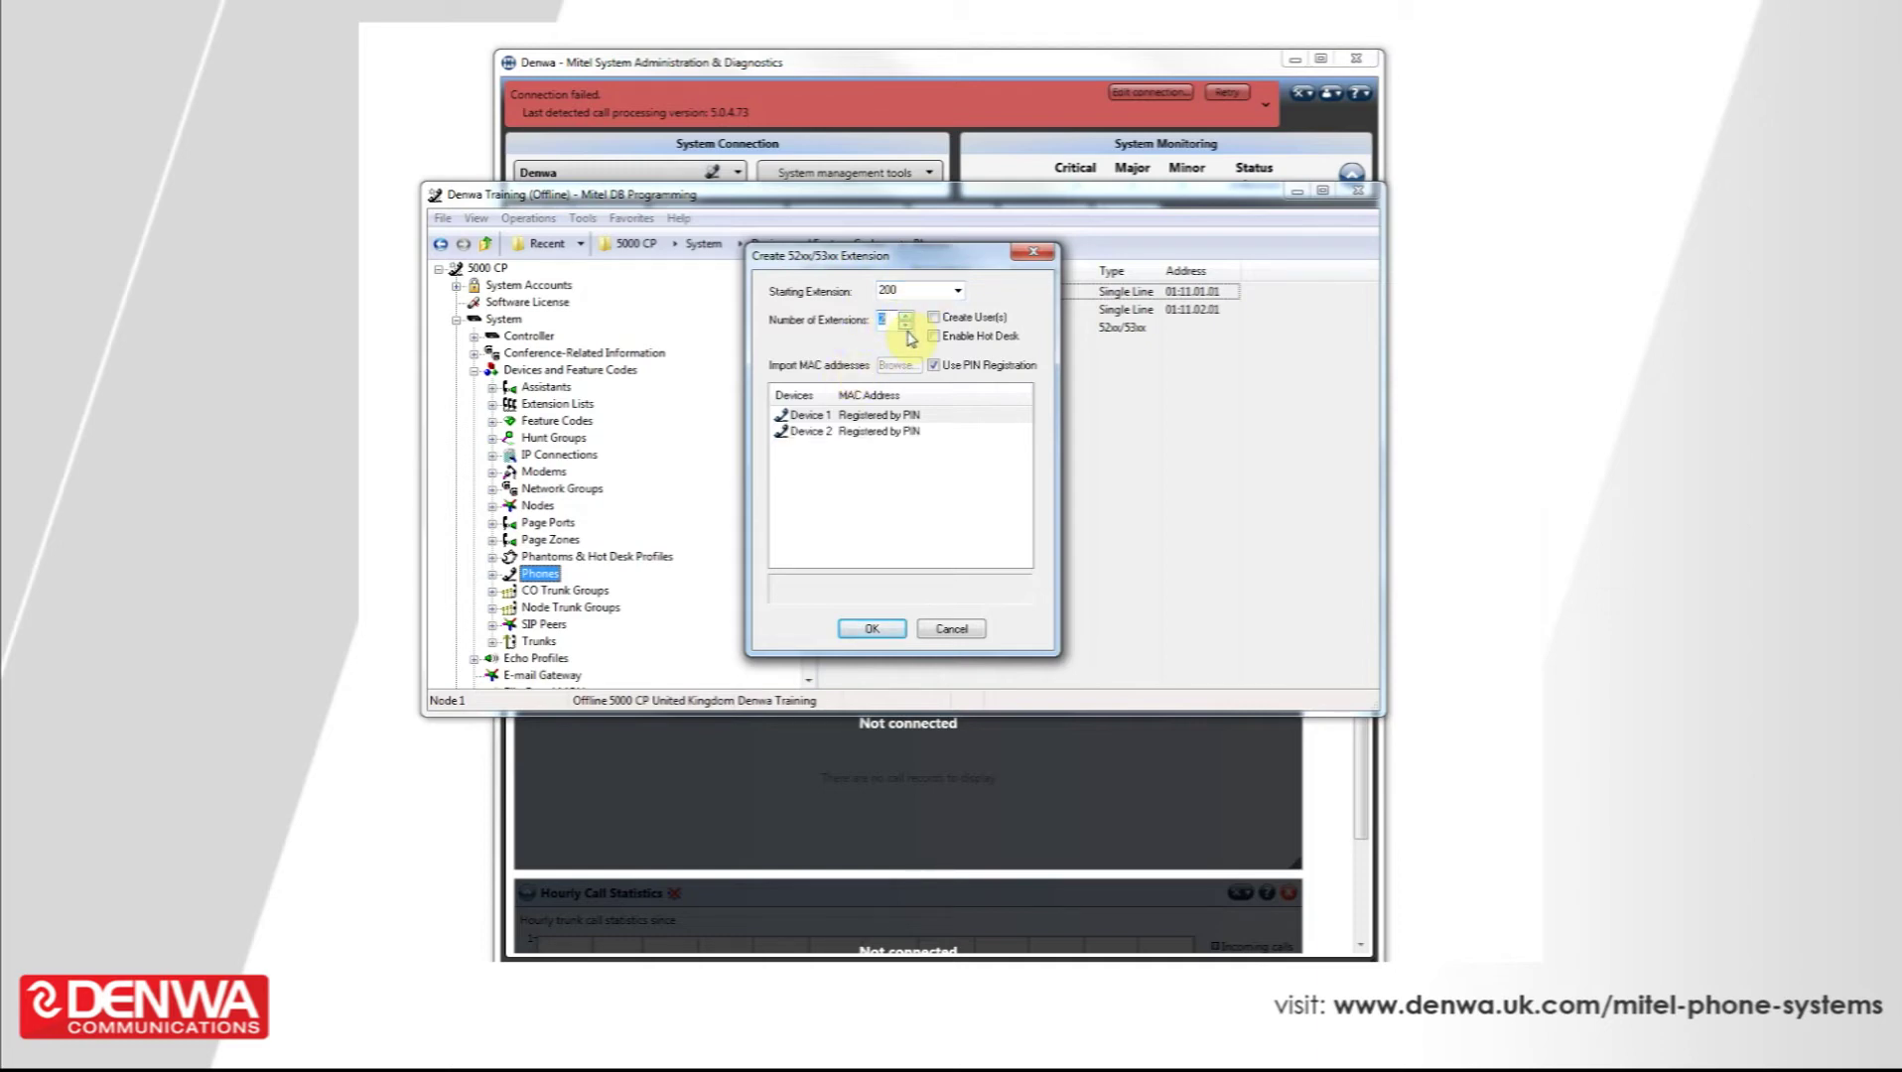
pyautogui.click(877, 432)
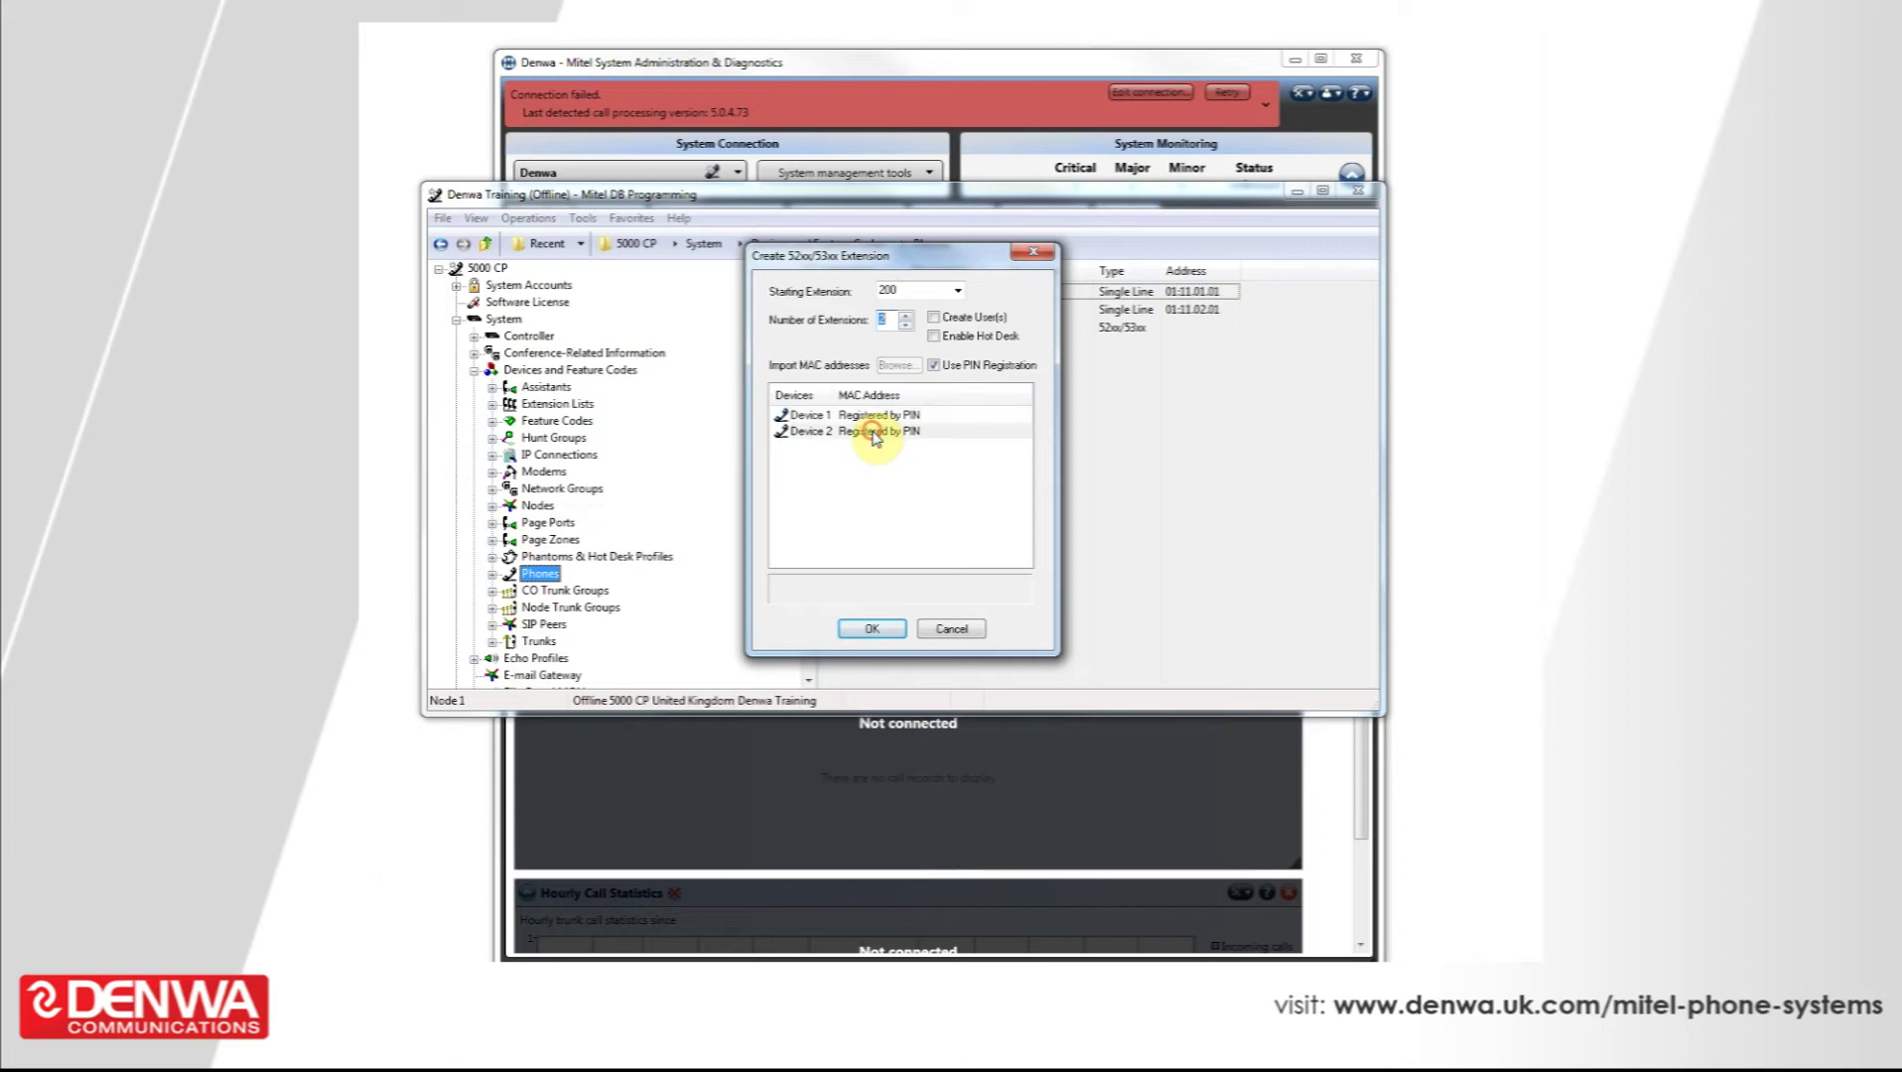
pyautogui.click(828, 414)
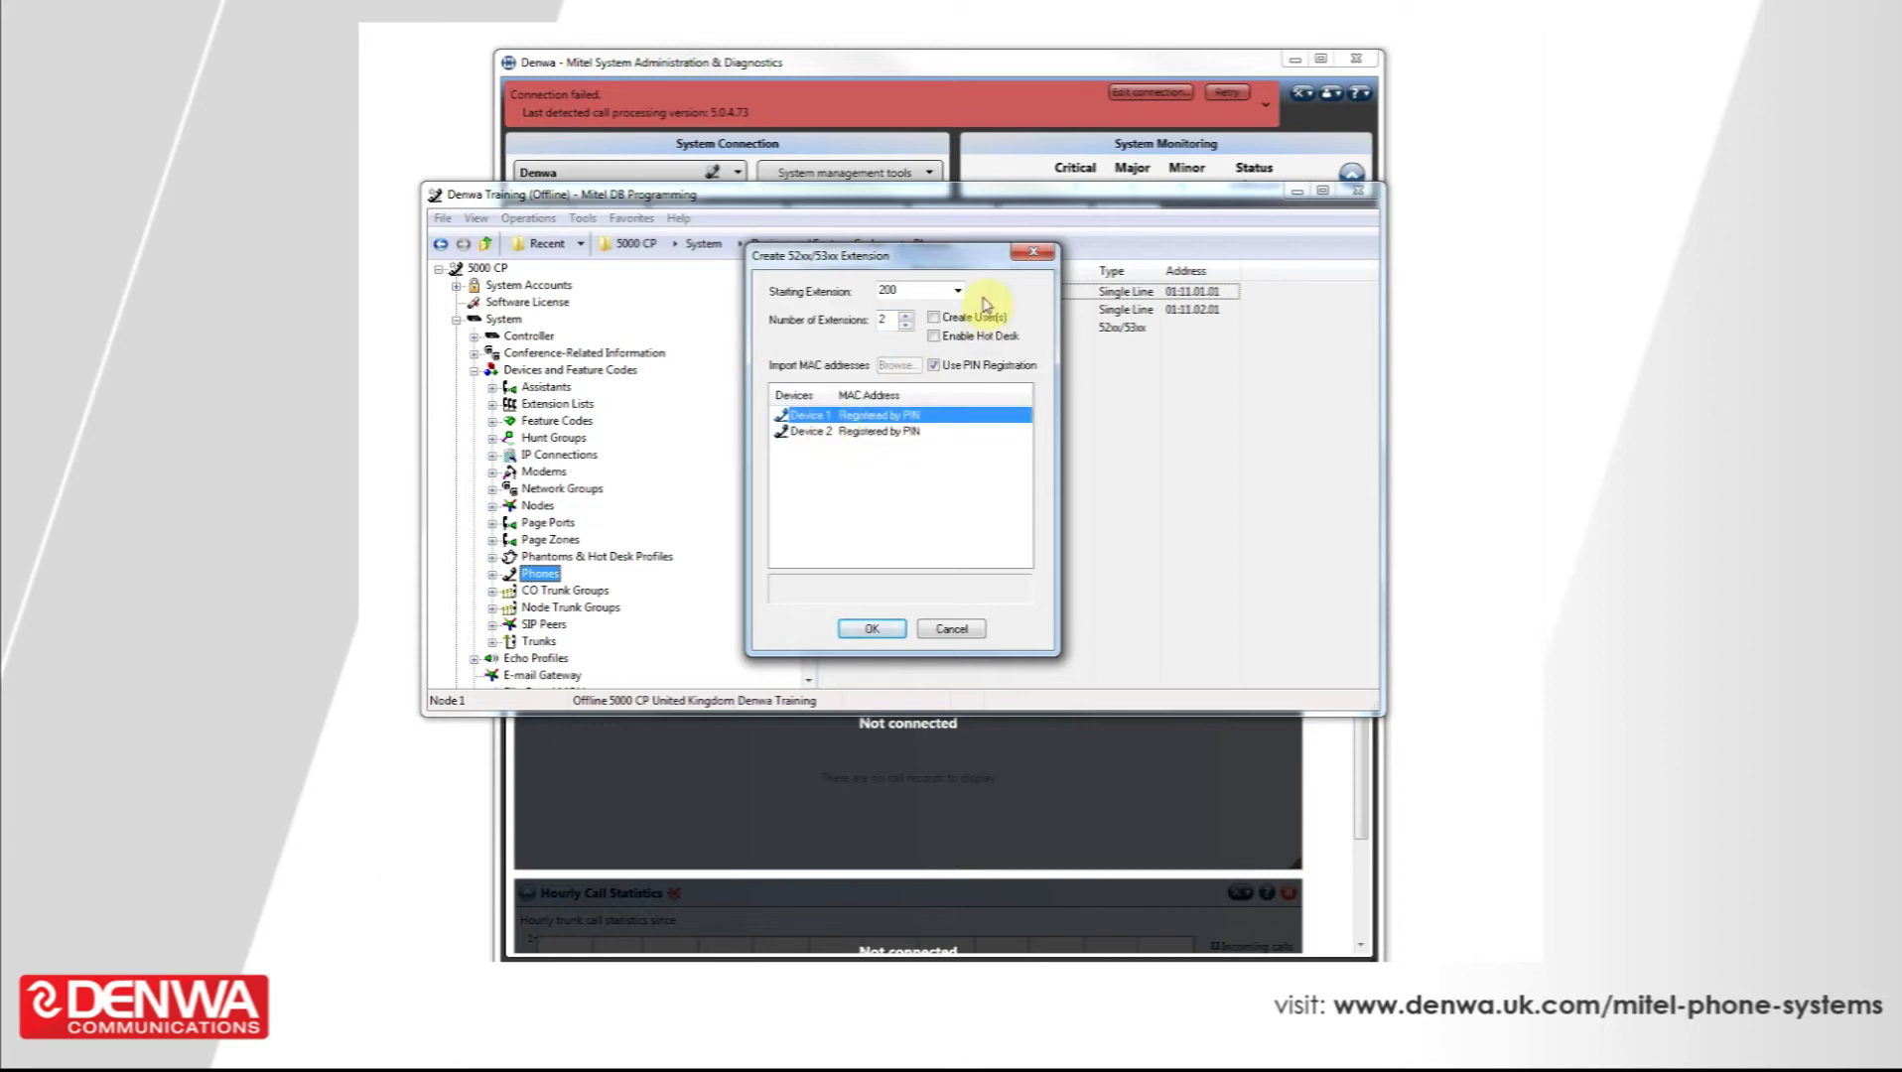
pyautogui.click(905, 325)
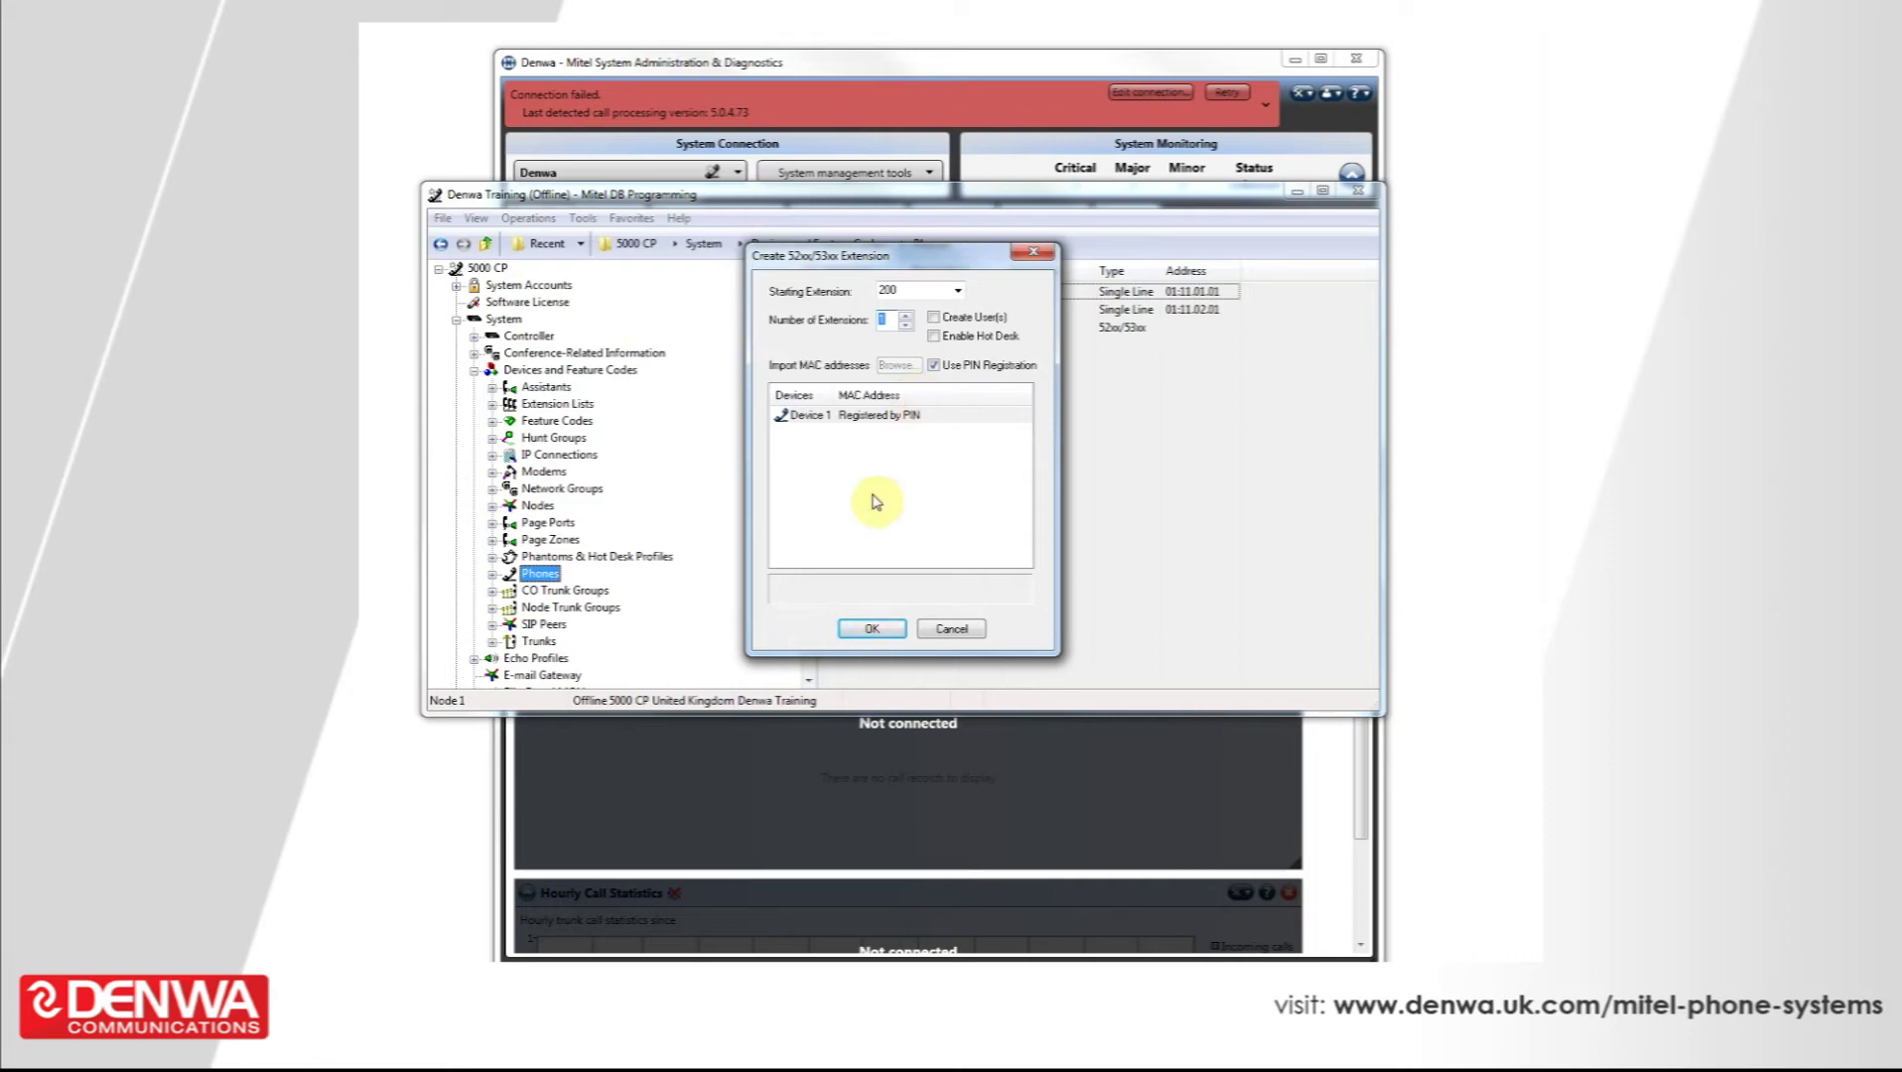
pyautogui.click(870, 628)
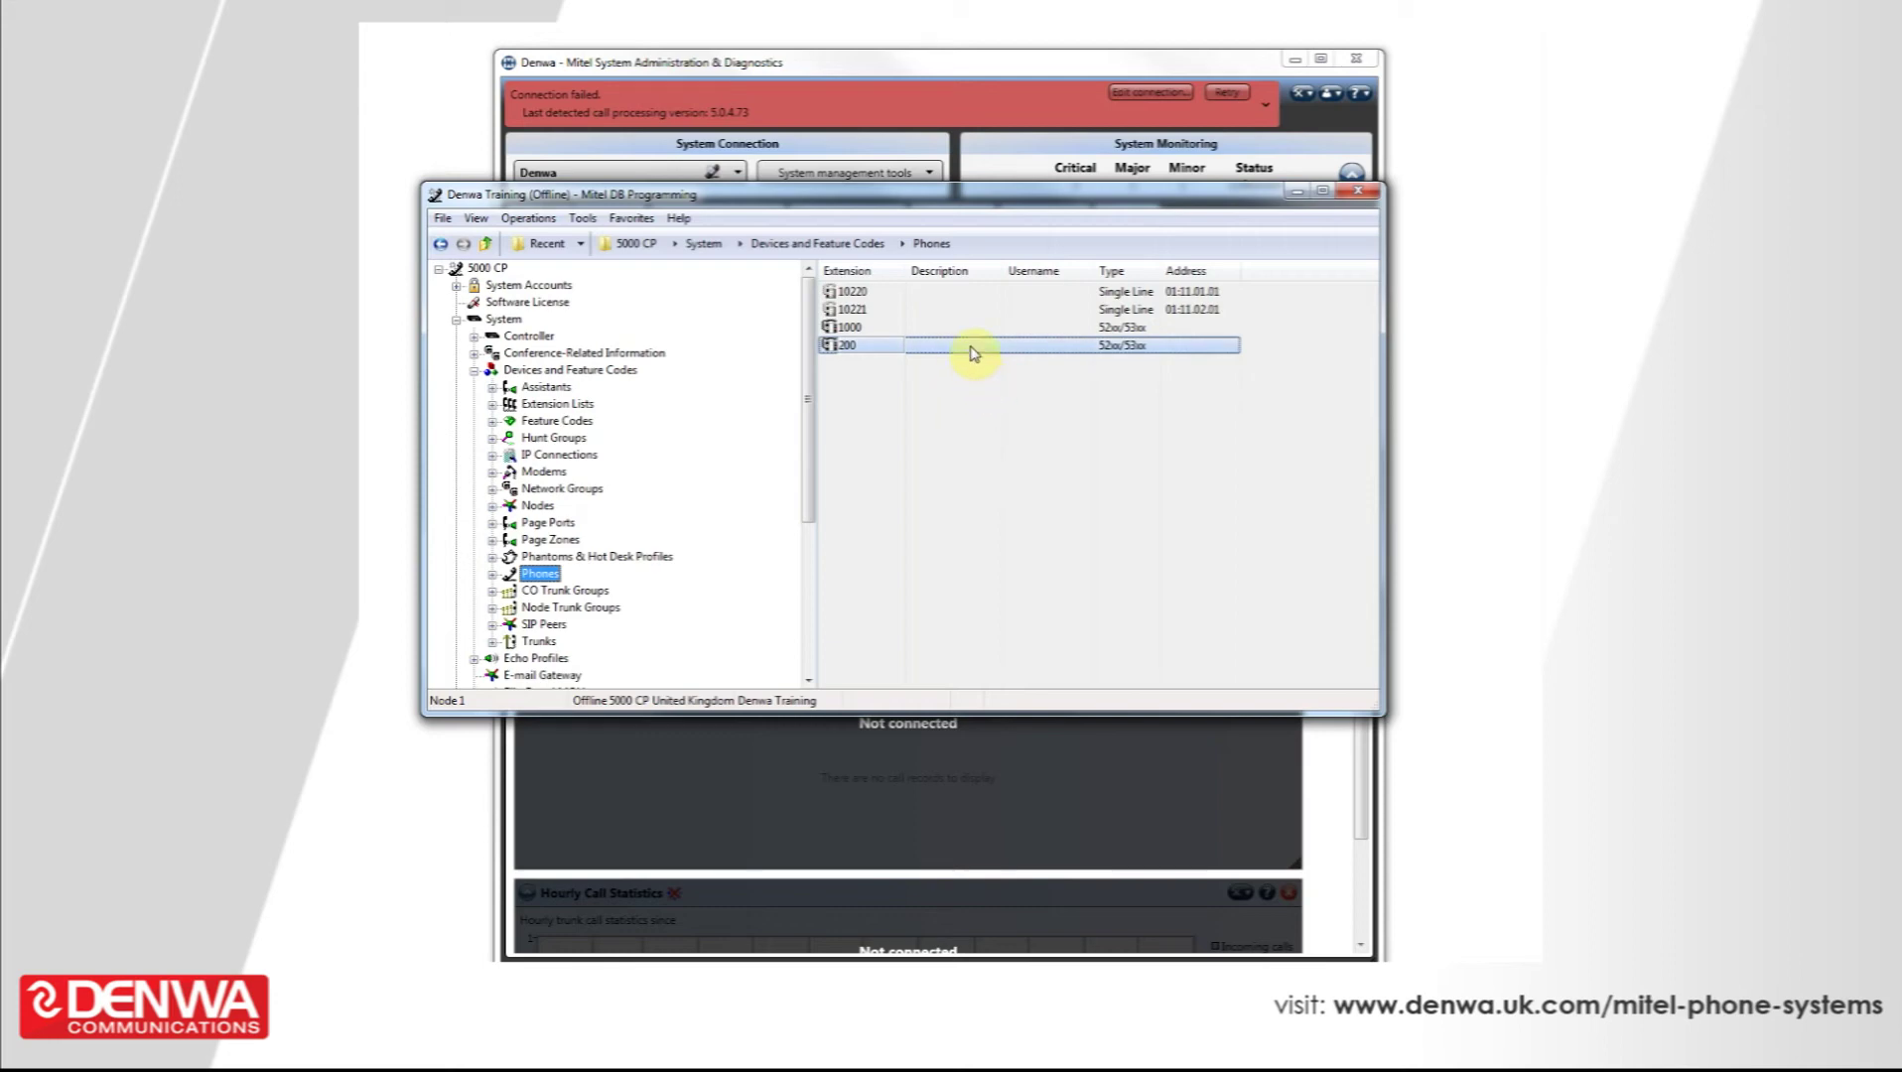
# Enter 'New Phone' as the Username of extension 200
pyautogui.click(1051, 347)
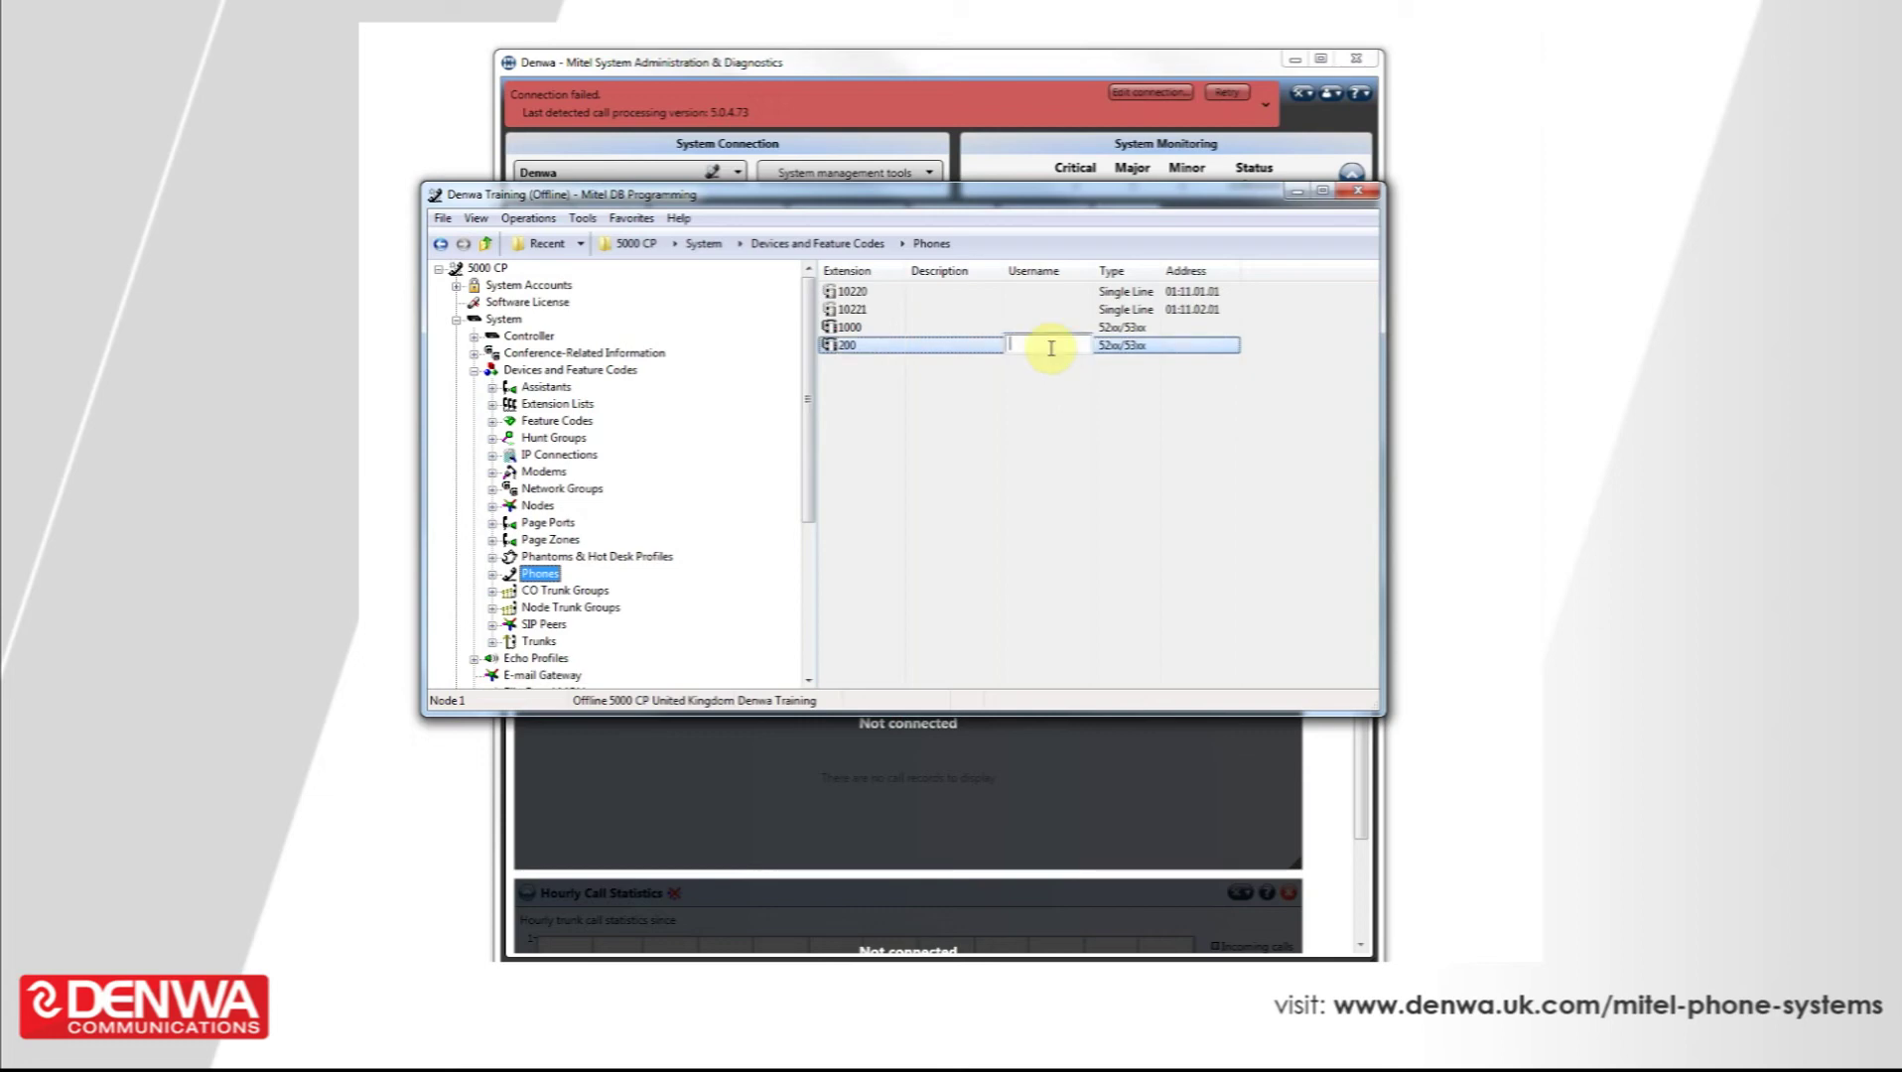
pyautogui.write('NewPhone')
pyautogui.click(1050, 396)
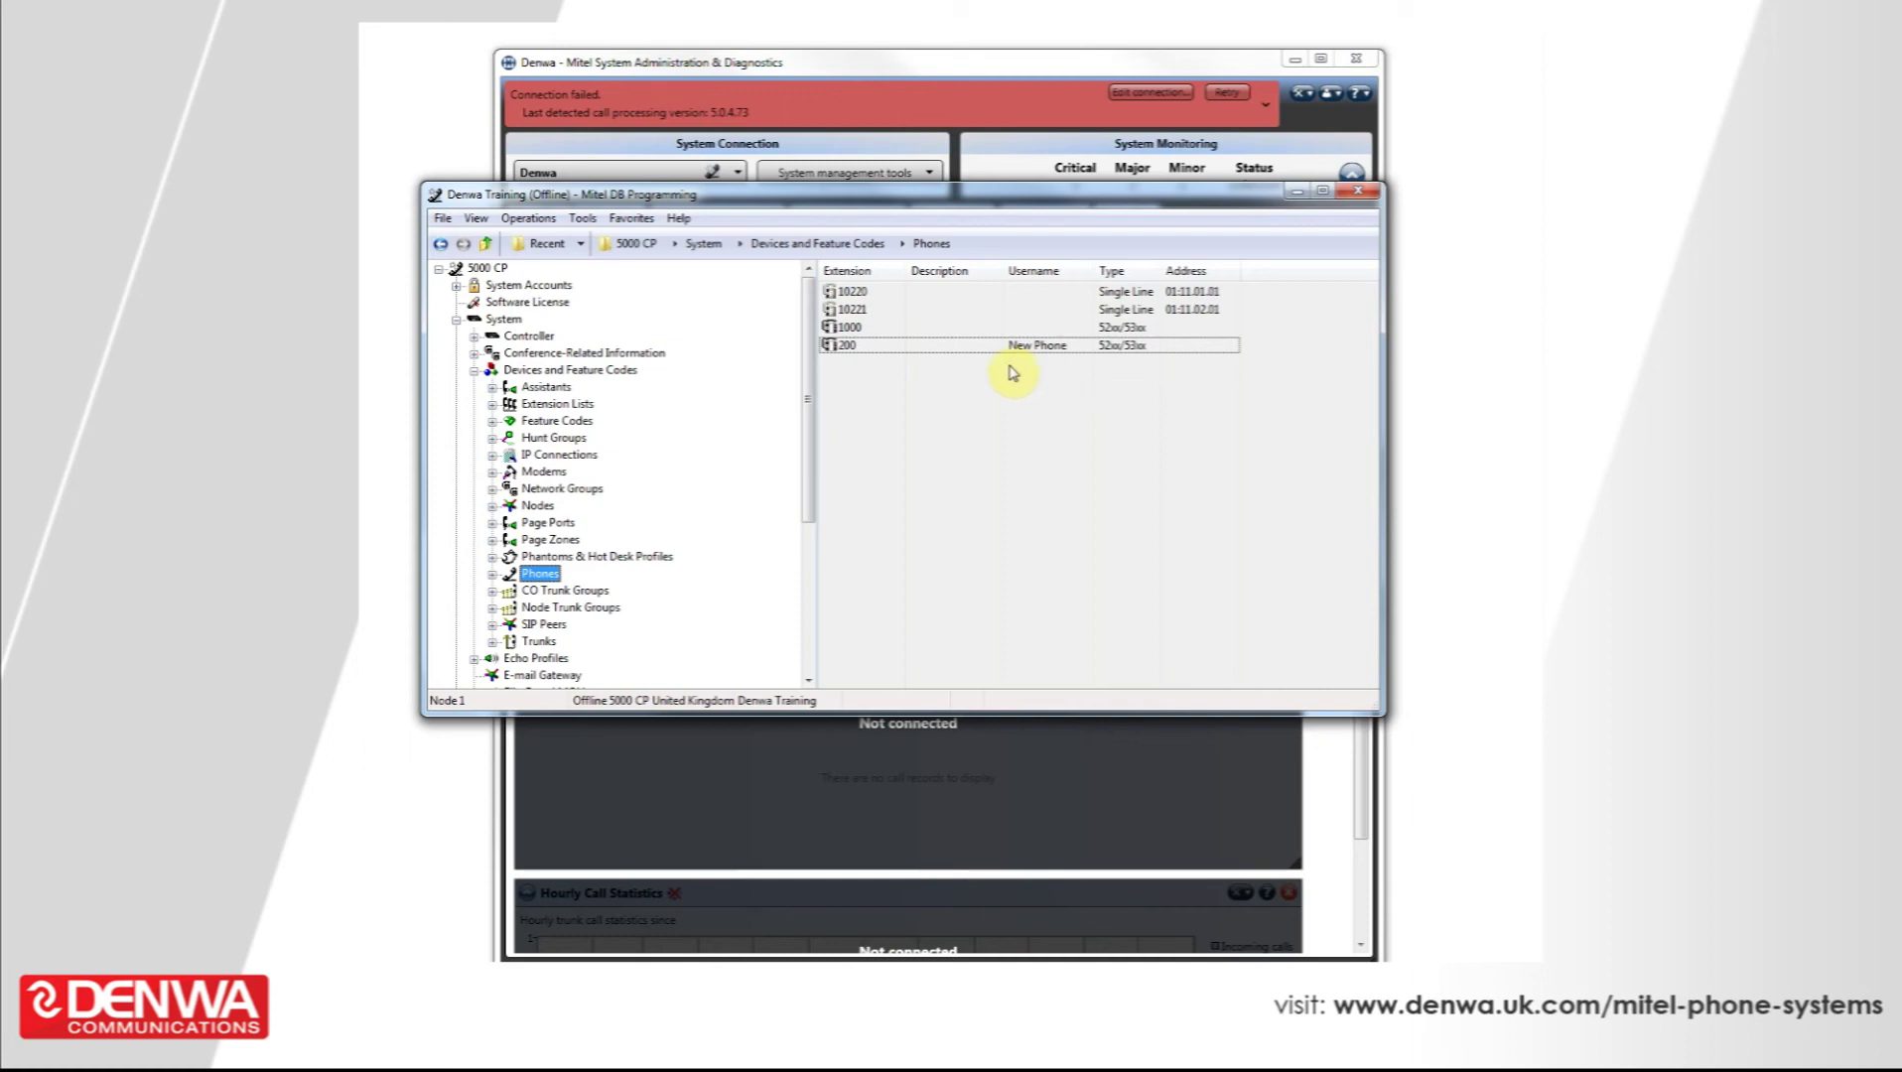
# Enter 'A new phone' in the Description cell of extension 200
pyautogui.click(936, 351)
pyautogui.click(936, 350)
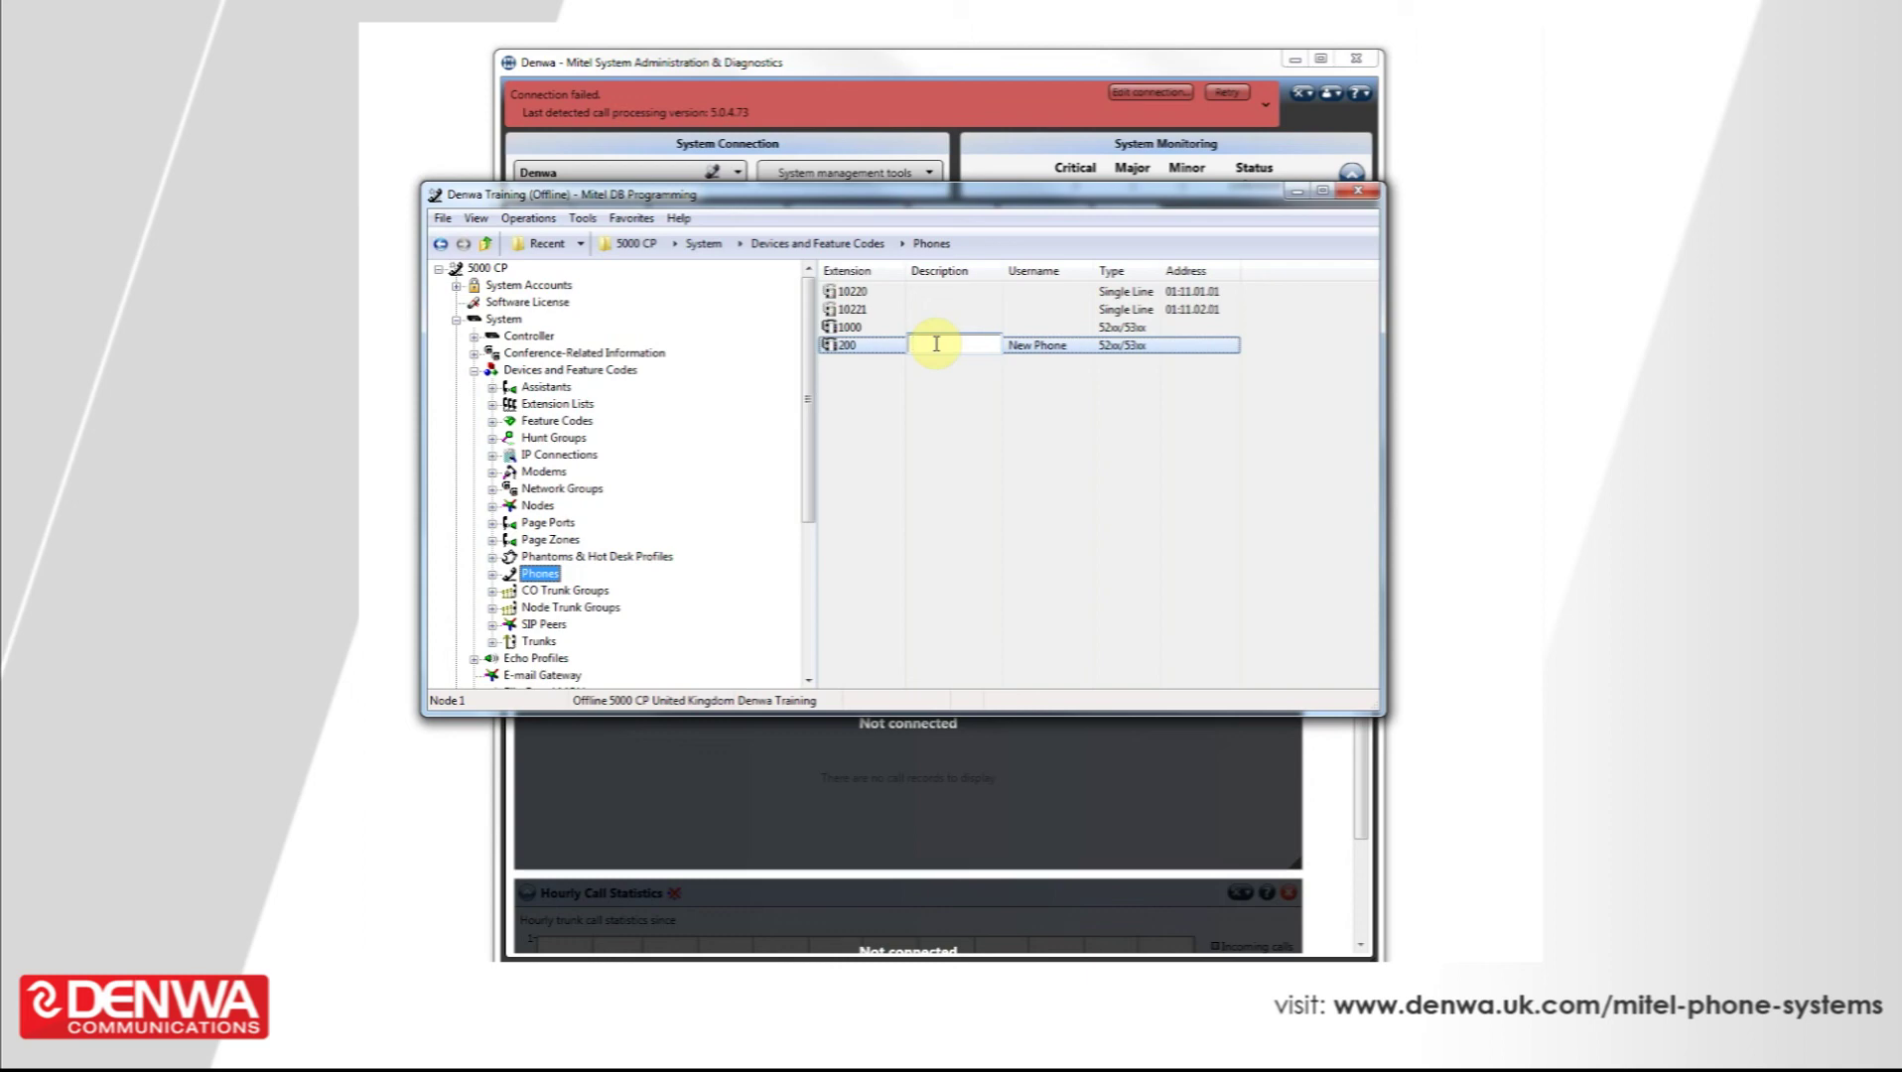
pyautogui.write('A new pho')
pyautogui.write('ne')
pyautogui.click(947, 396)
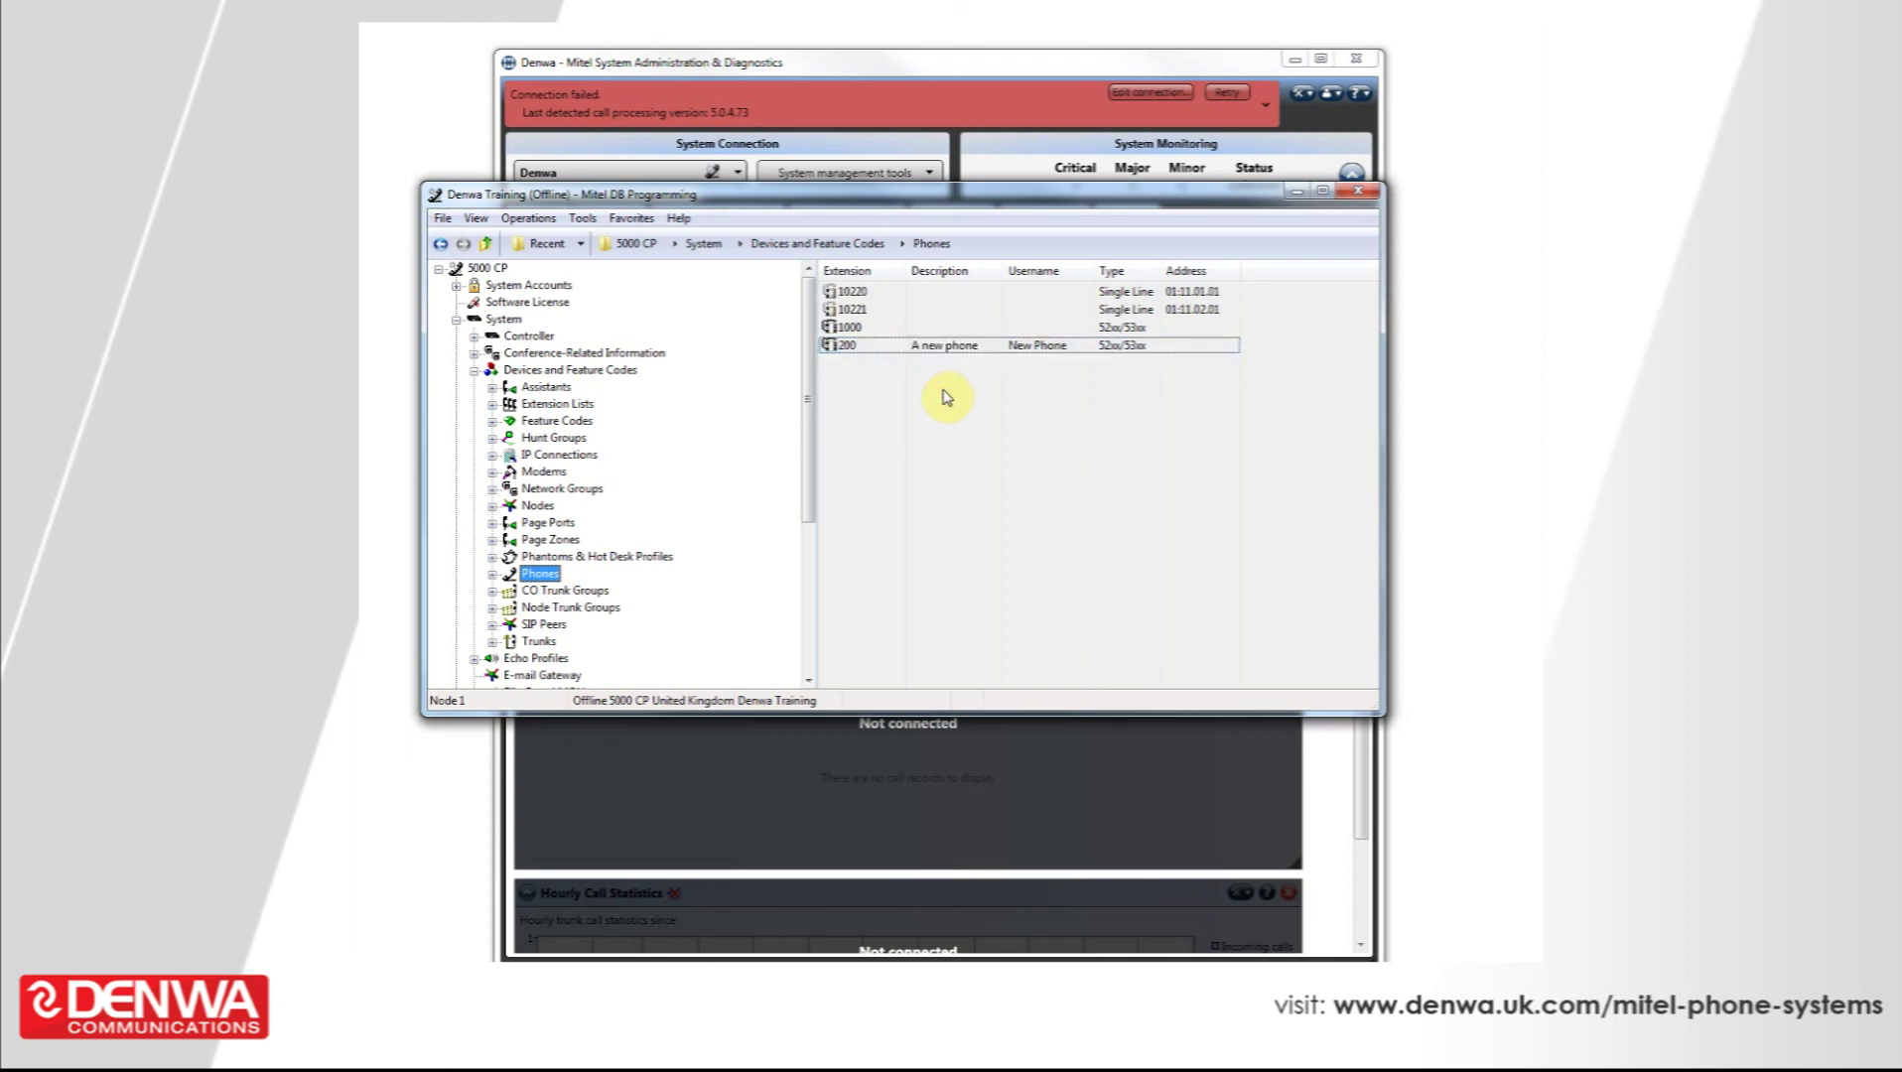